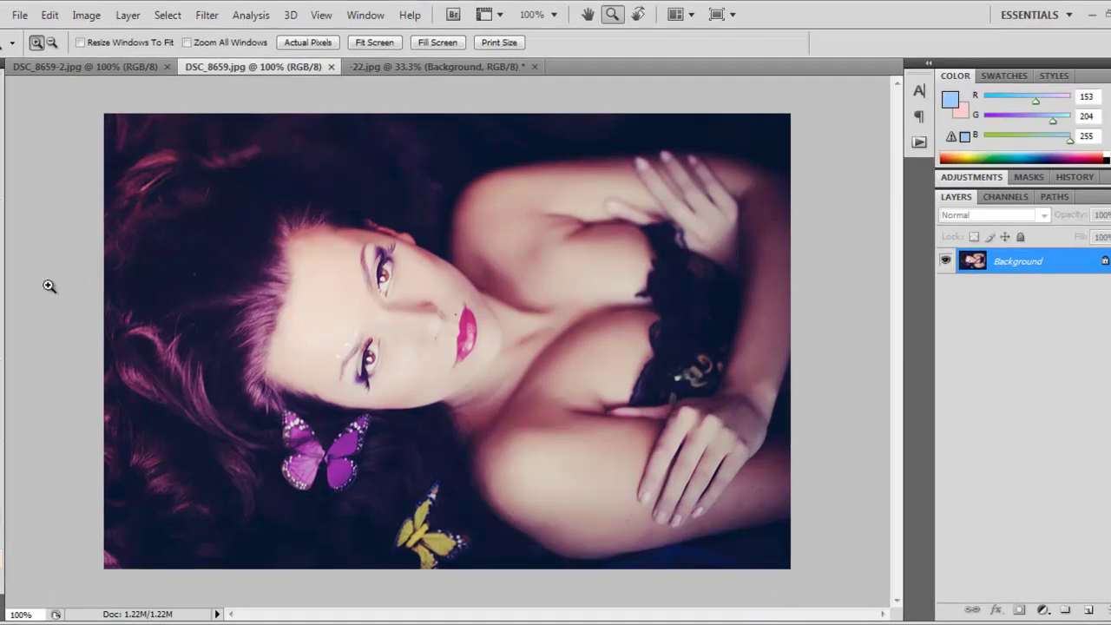
# Preview the finished bokeh version, then bring up the lights_sparkled texture folder
pyautogui.click(106, 66)
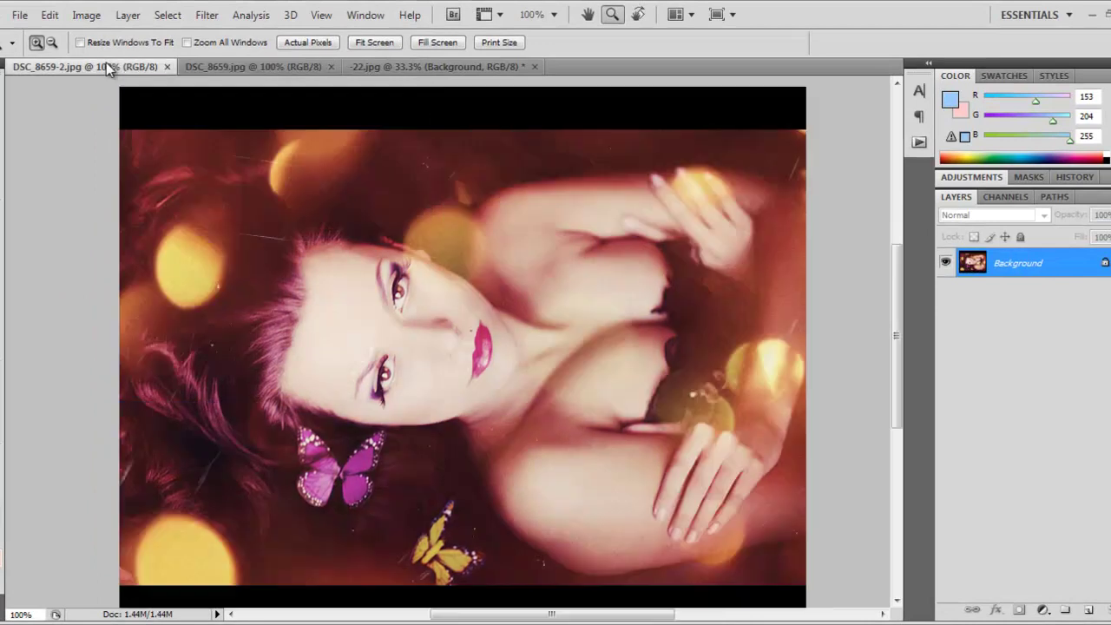
pyautogui.click(239, 66)
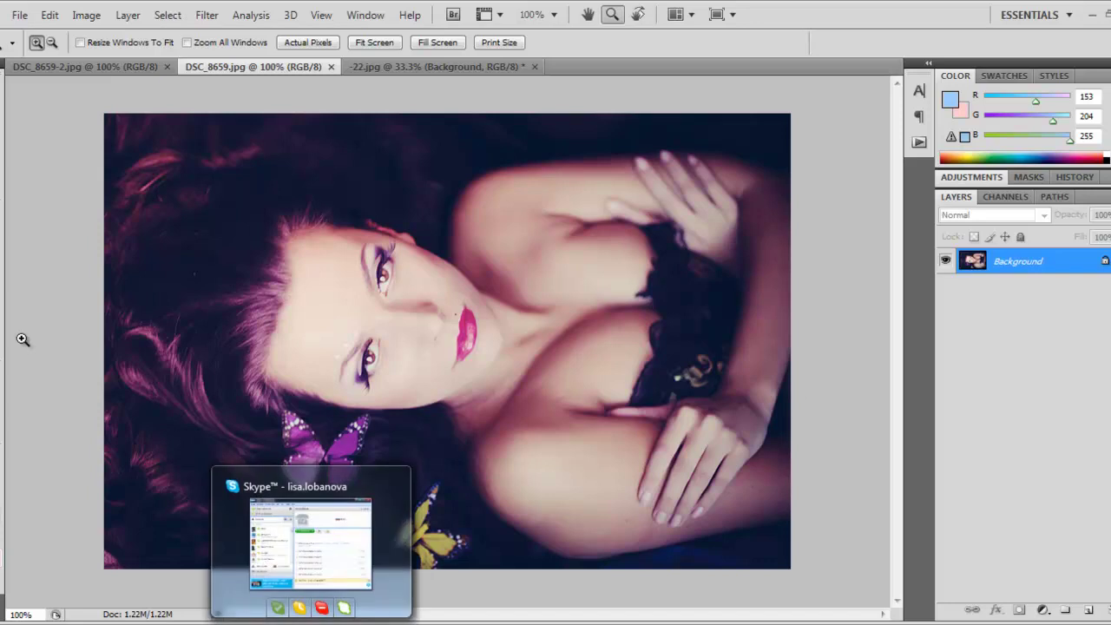
pyautogui.moveTo(98, 621)
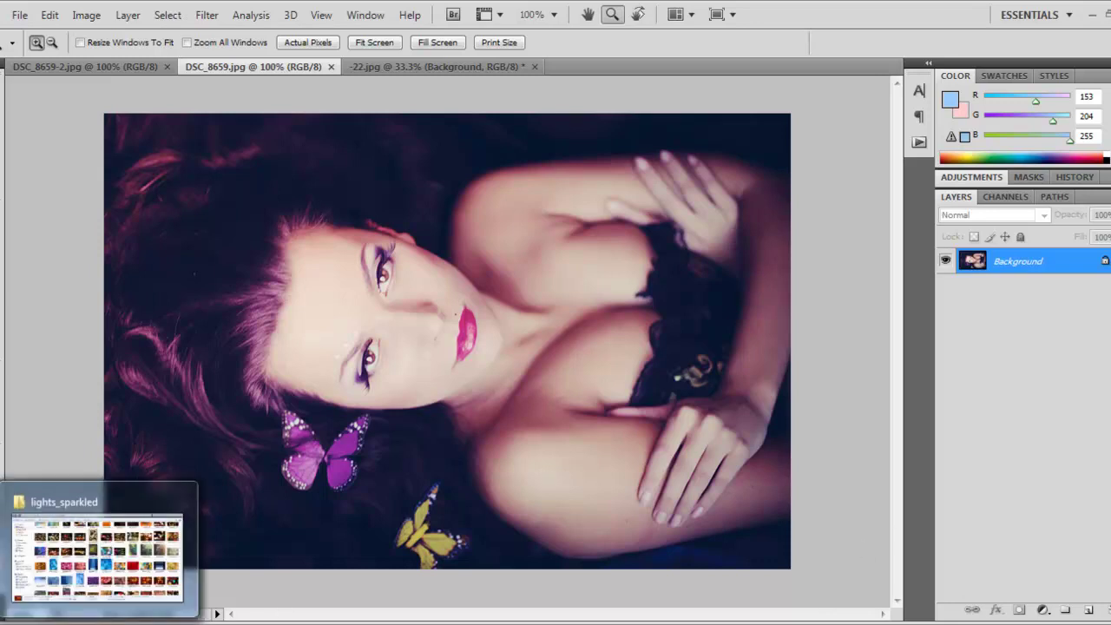
pyautogui.click(117, 508)
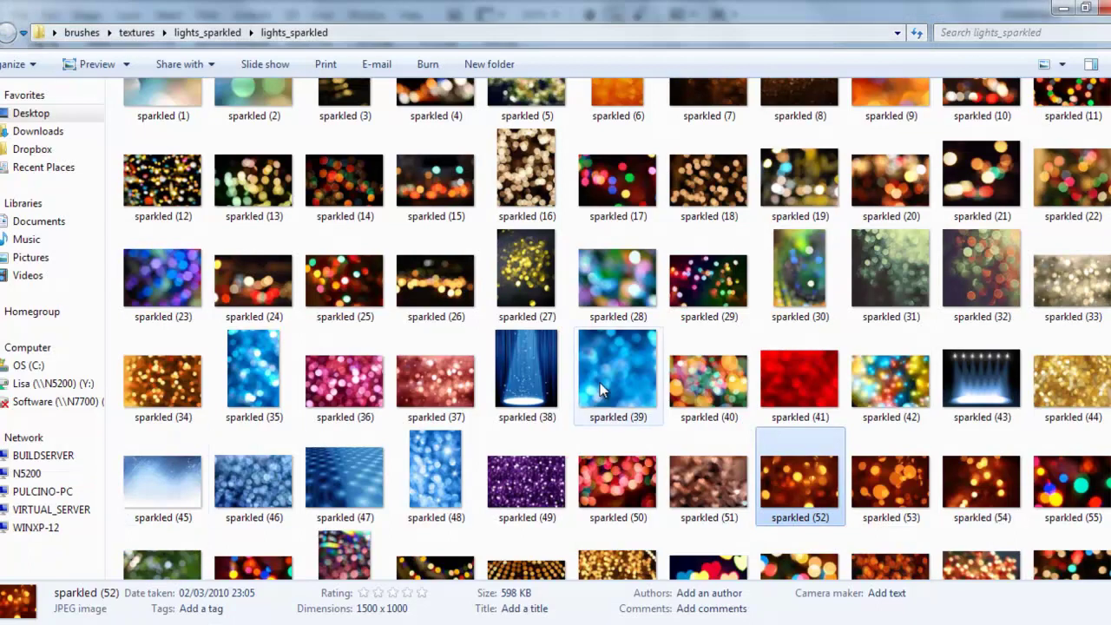
pyautogui.scroll(2, 946, 474)
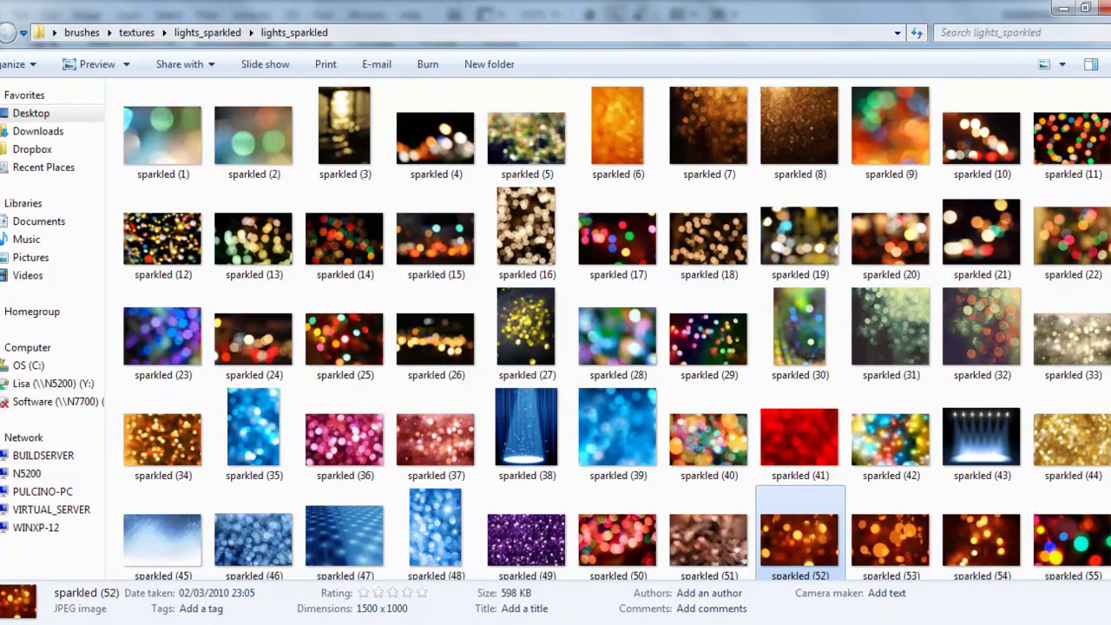
pyautogui.scroll(-3, 967, 547)
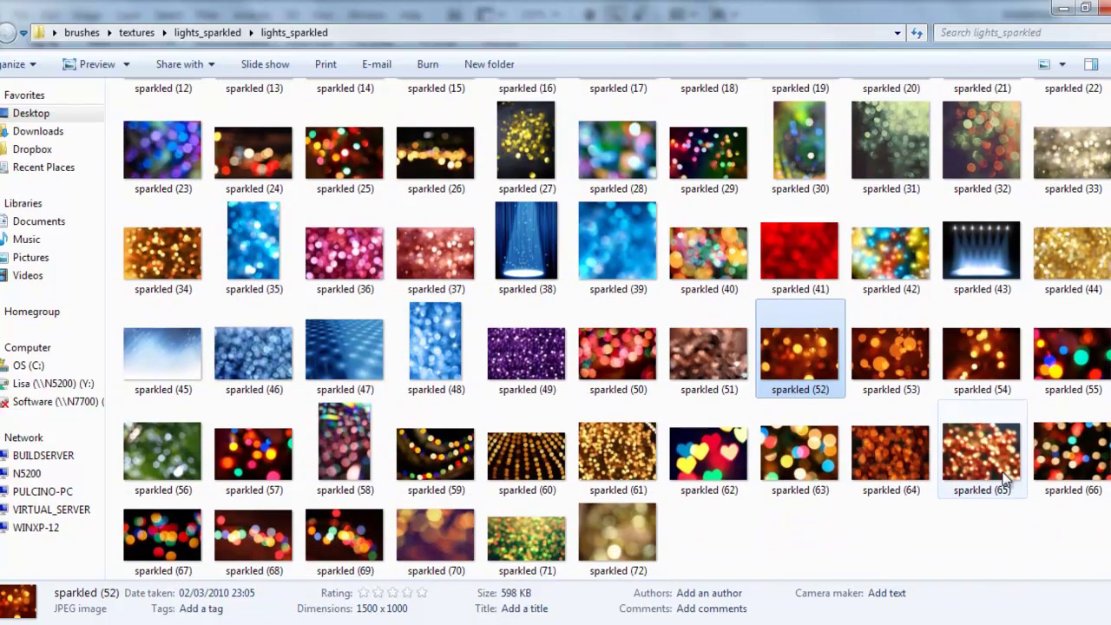
# Select the orange sparkled (52) texture and drag it into Photoshop
pyautogui.click(967, 547)
pyautogui.click(813, 375)
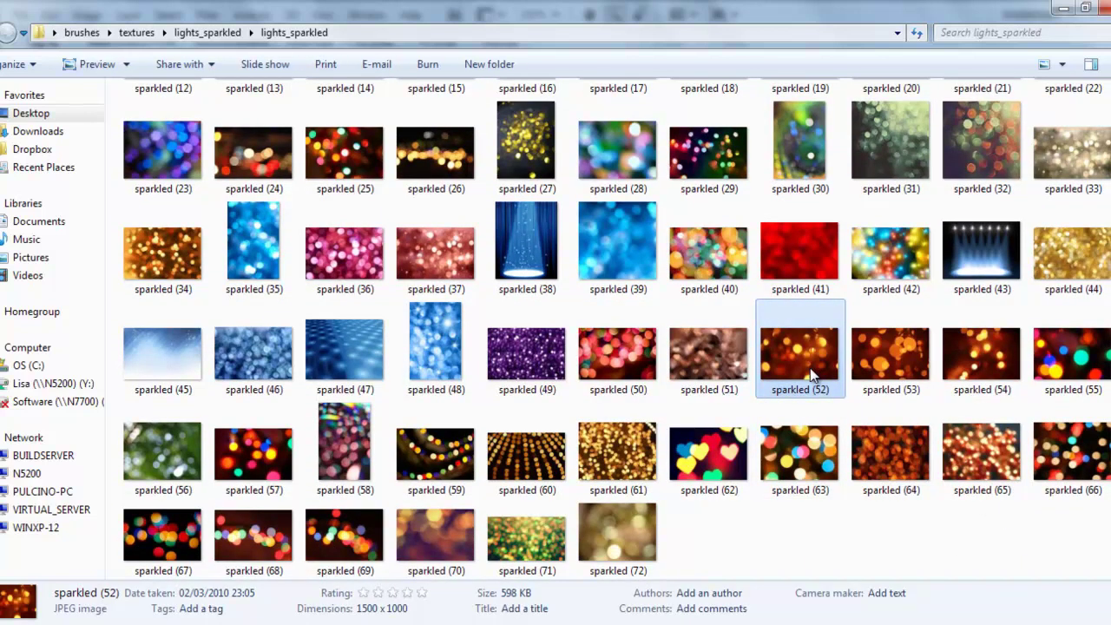
pyautogui.scroll(3, 1050, 532)
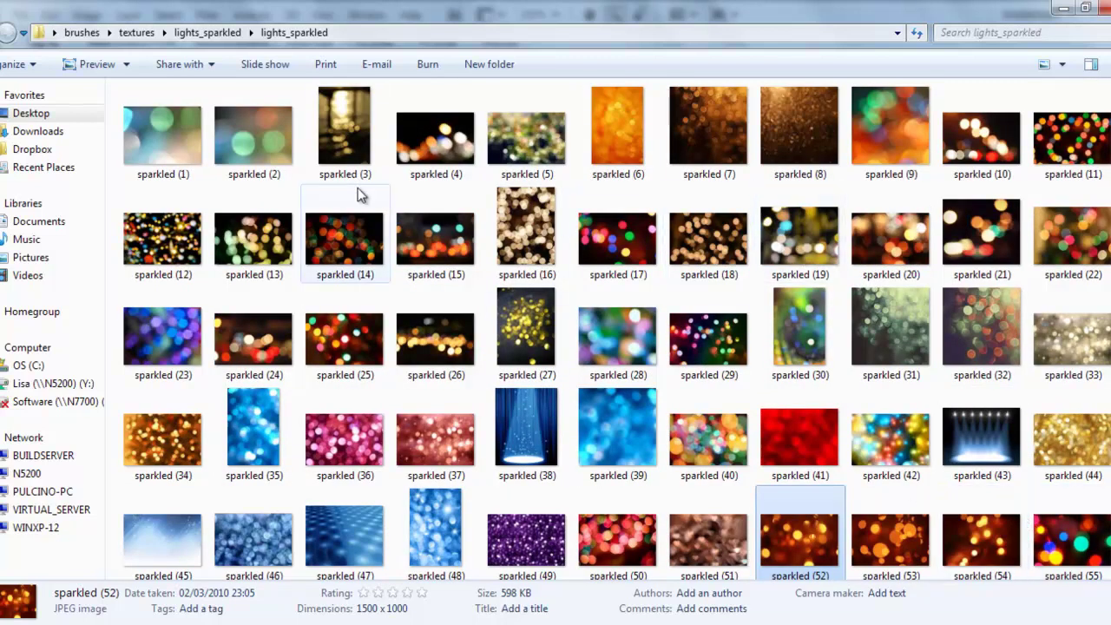
pyautogui.scroll(-3, 938, 382)
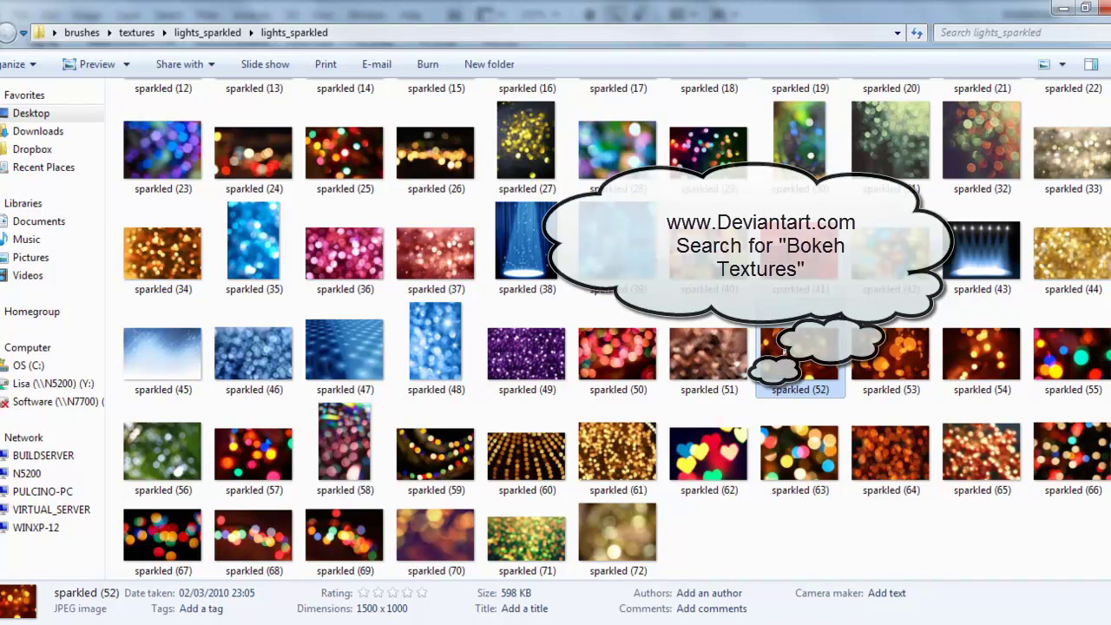
pyautogui.click(829, 358)
pyautogui.moveTo(830, 358); pyautogui.dragTo(495, 311)
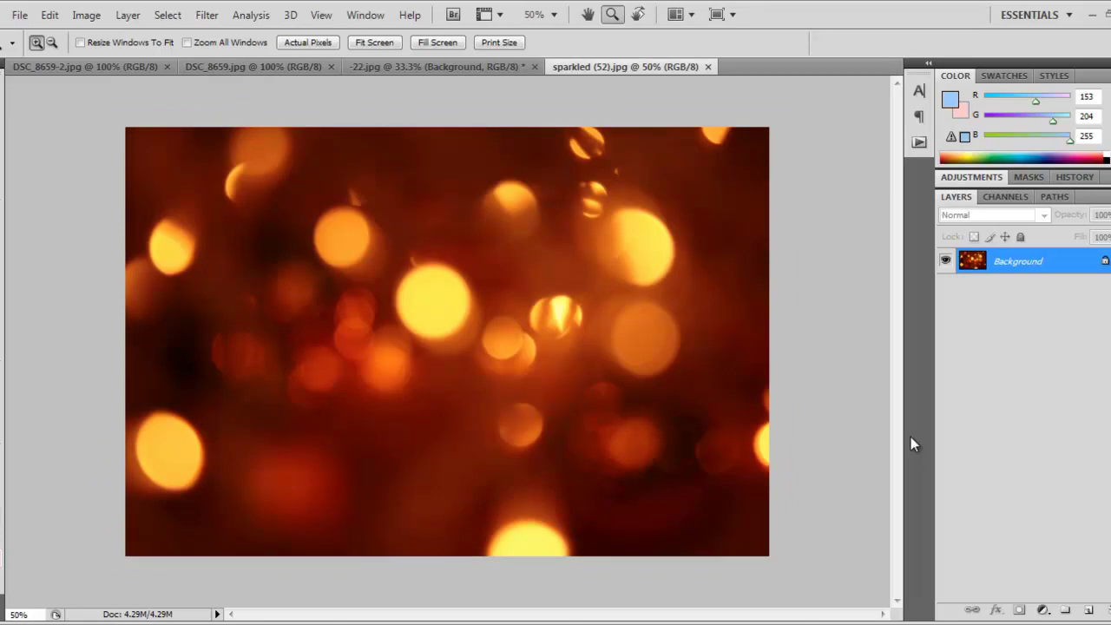
# Copy the whole sparkled (52) image and paste it into DSC_8659.jpg as Layer 1
pyautogui.hotkey('ctrl', 'a')
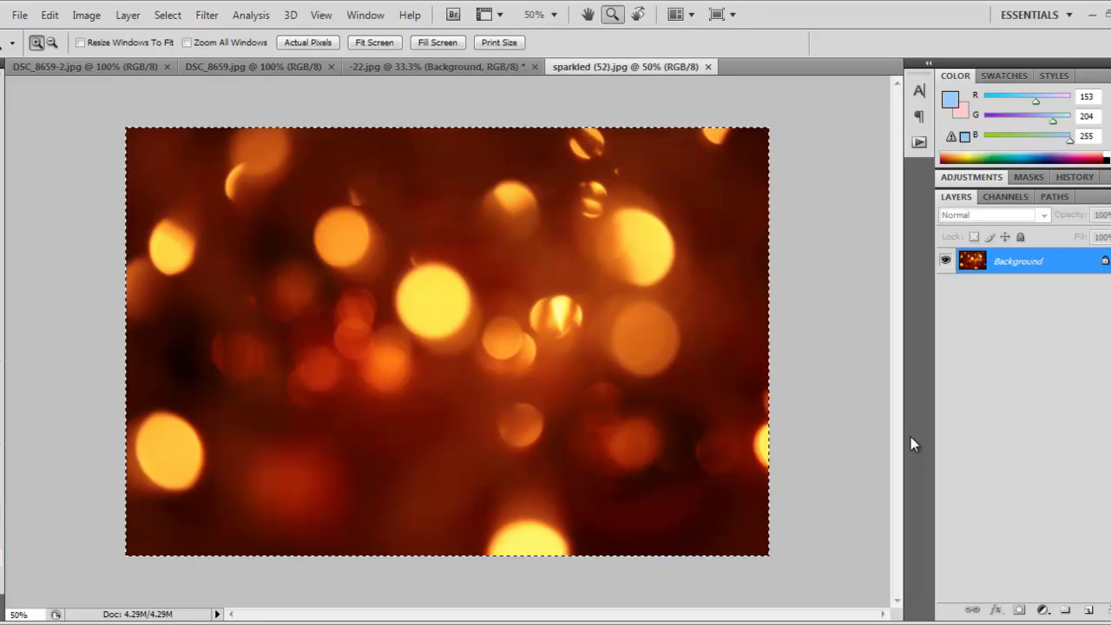
pyautogui.click(278, 67)
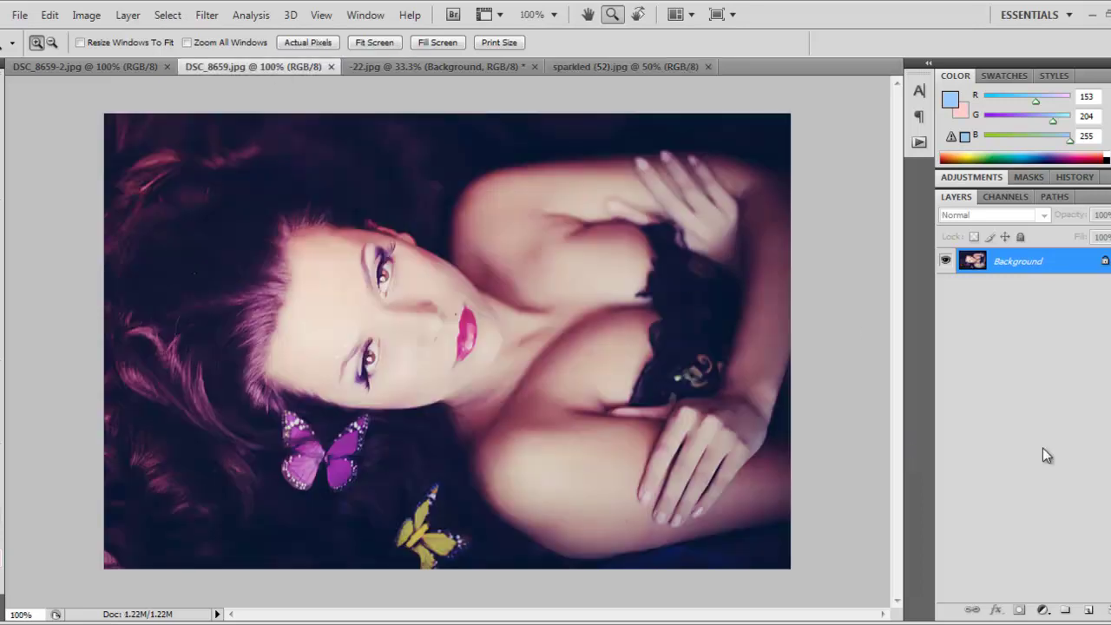
pyautogui.hotkey('ctrl', 'v')
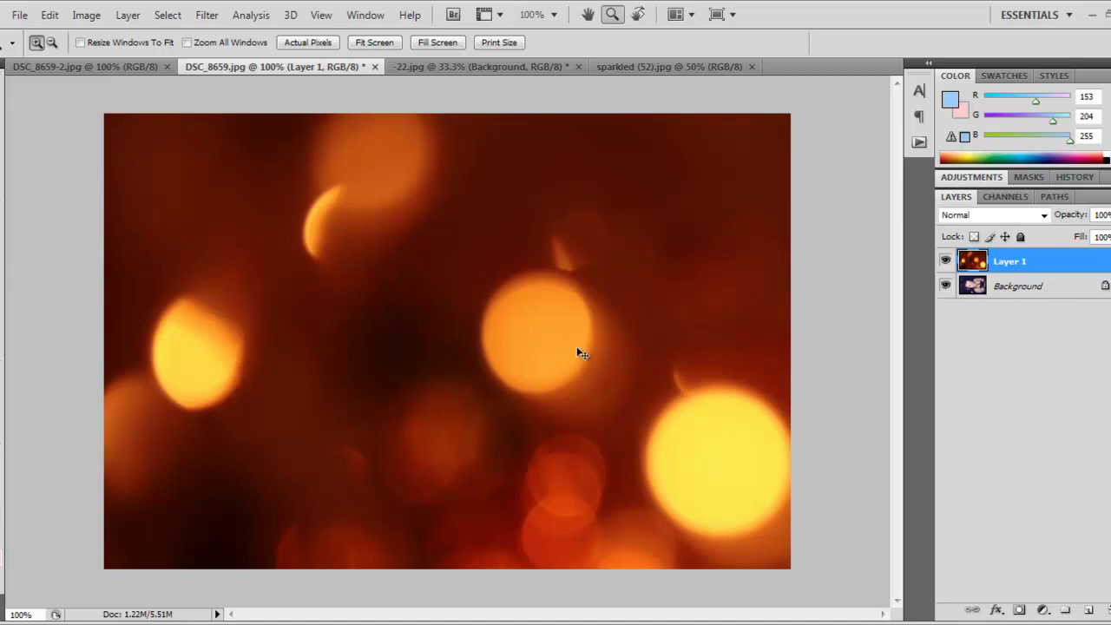
# Free-transform Layer 1 down to 74.1% and position it to cover the canvas
pyautogui.hotkey('ctrl', 't')
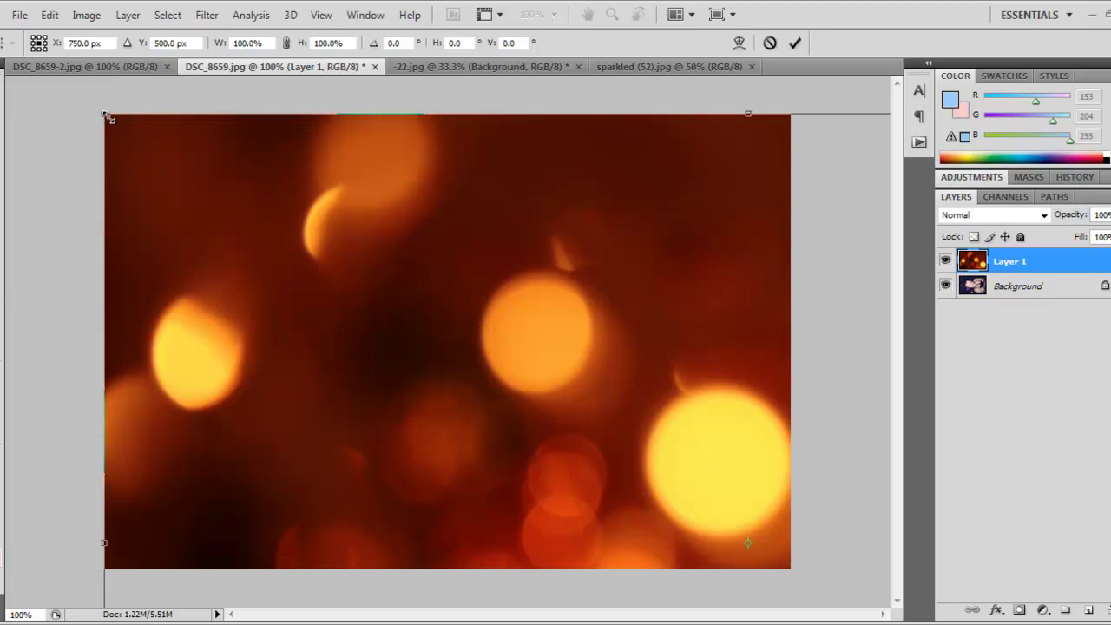
pyautogui.moveTo(105, 115); pyautogui.dragTo(365, 285)
pyautogui.moveTo(558, 429); pyautogui.dragTo(387, 263)
pyautogui.moveTo(190, 116); pyautogui.dragTo(265, 162)
pyautogui.moveTo(527, 384); pyautogui.dragTo(304, 275)
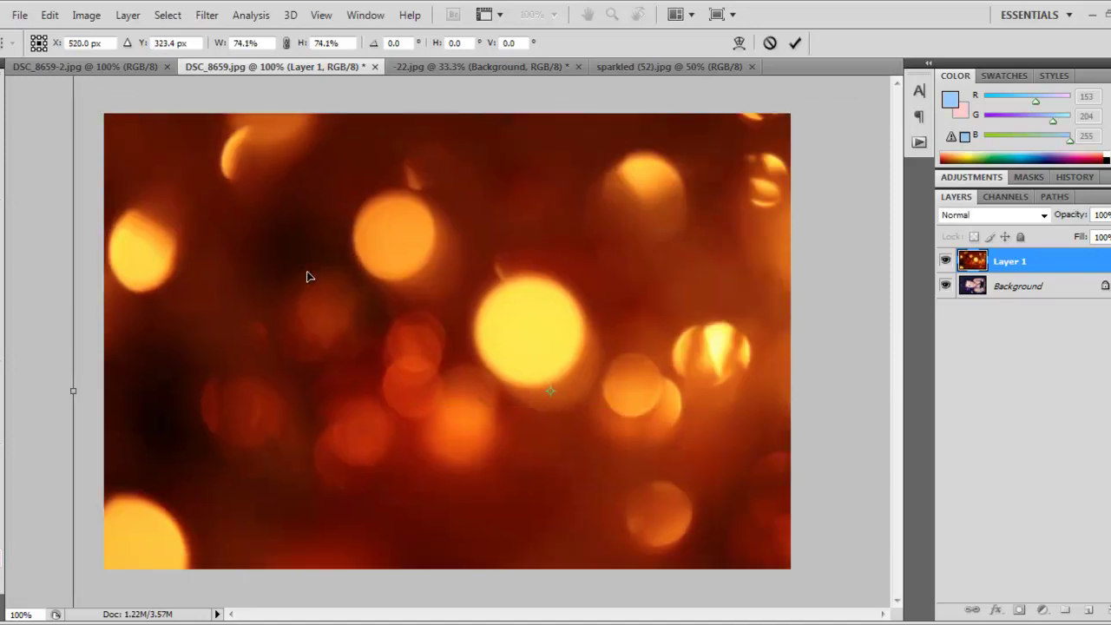
pyautogui.moveTo(506, 308); pyautogui.dragTo(328, 264)
# Apply the transformation, then toggle Layer 1's visibility off and on to compare
pyautogui.press('v')
pyautogui.click(499, 254)
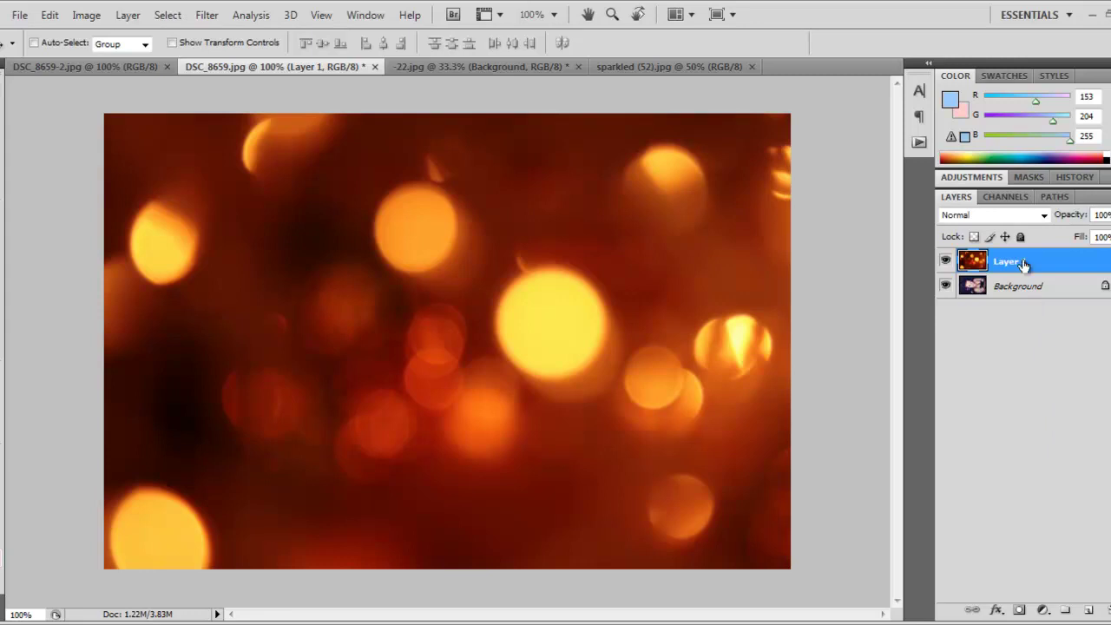
pyautogui.click(947, 262)
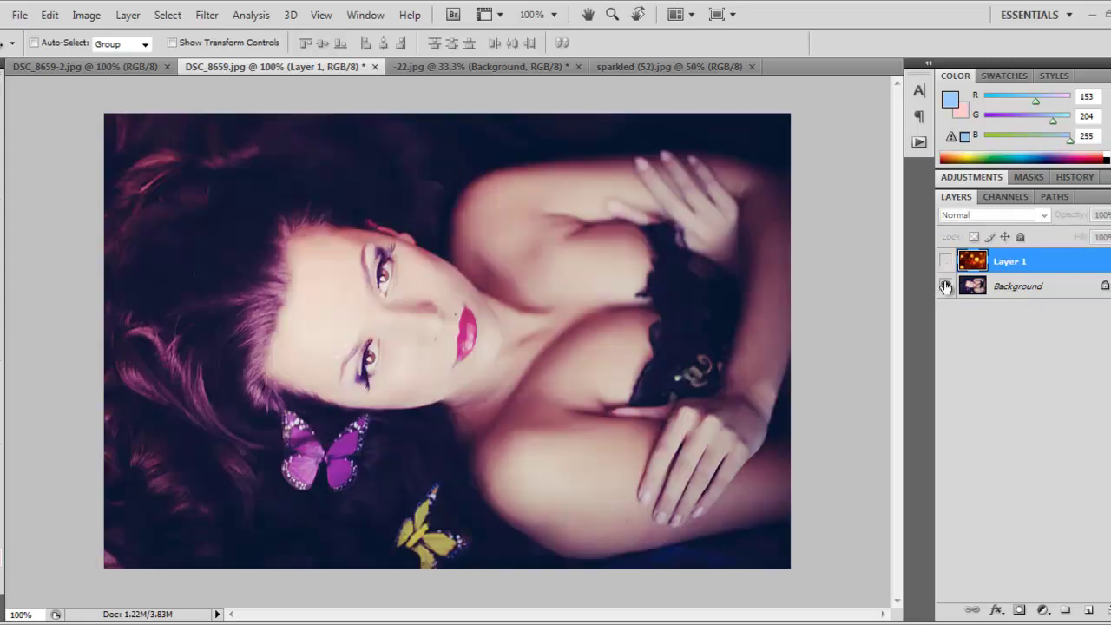
pyautogui.click(946, 262)
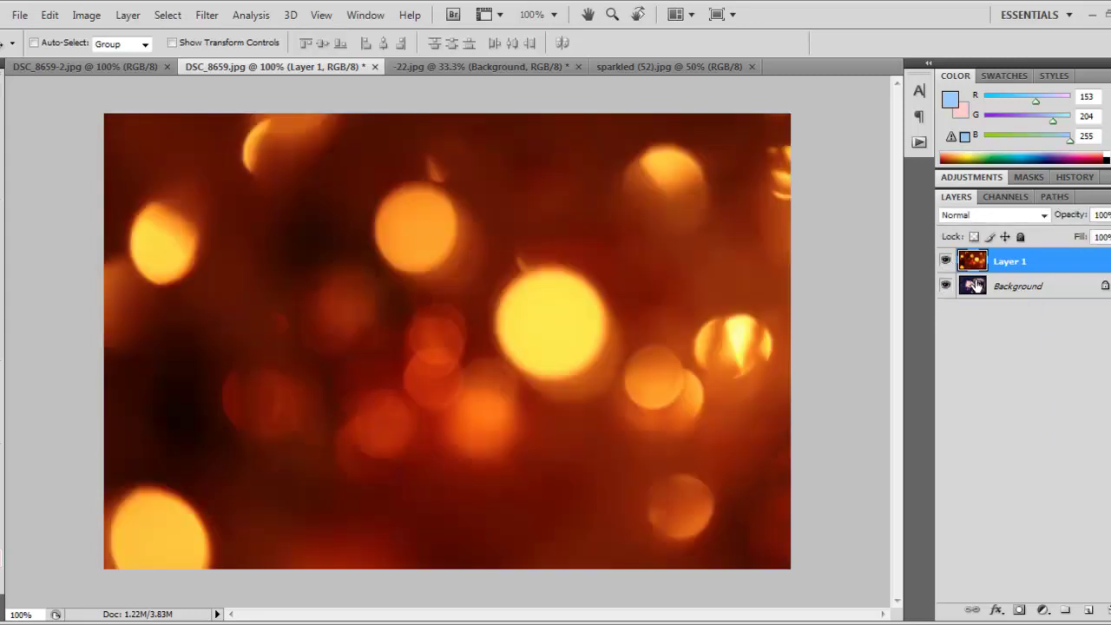
# Set Layer 1 to Screen blending and nudge it to fill the canvas
pyautogui.click(1046, 215)
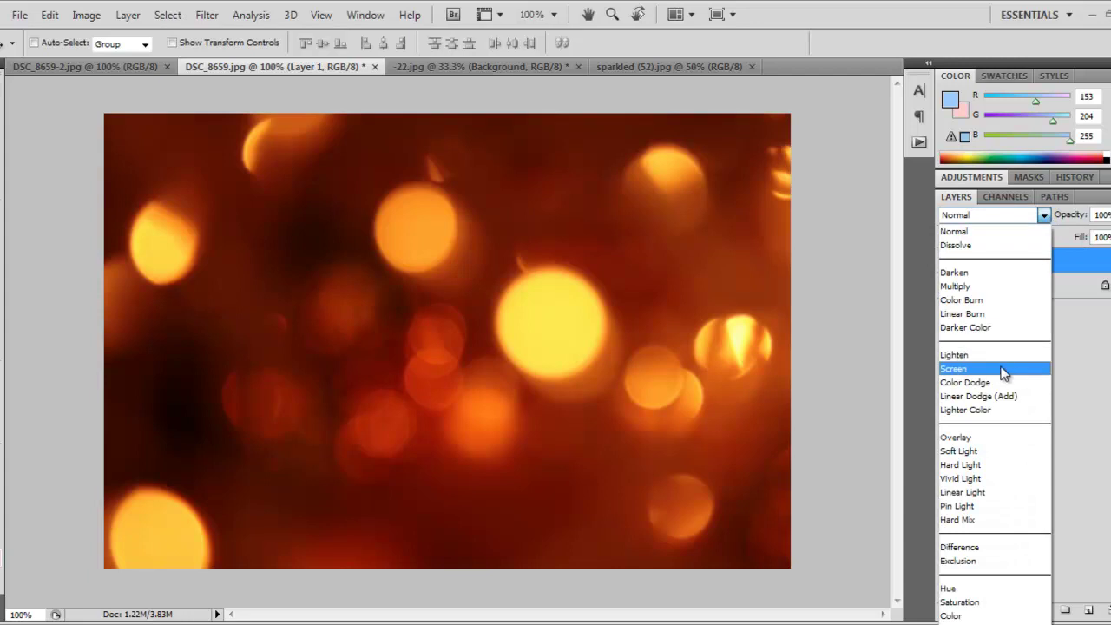
pyautogui.click(1005, 371)
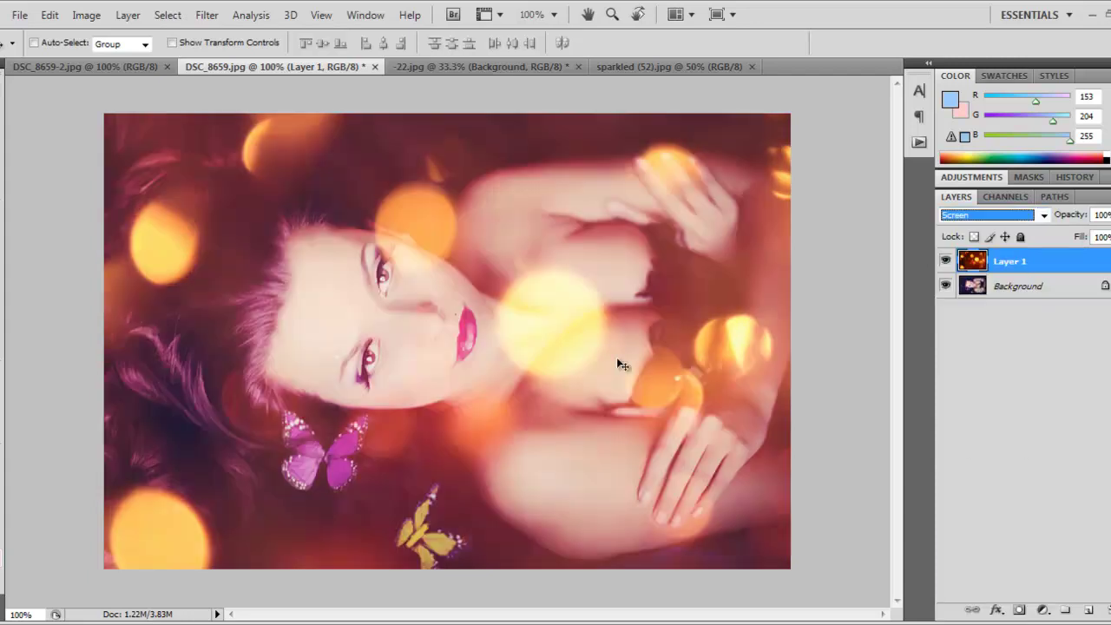
pyautogui.click(399, 380)
pyautogui.moveTo(399, 382); pyautogui.dragTo(468, 369)
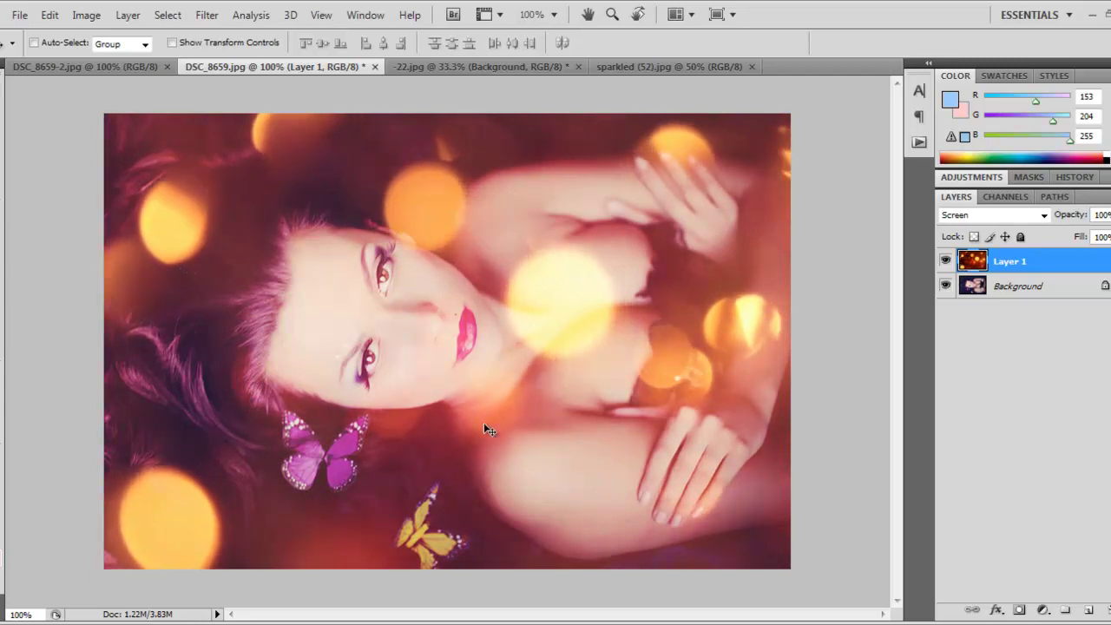
pyautogui.moveTo(484, 423); pyautogui.dragTo(479, 432)
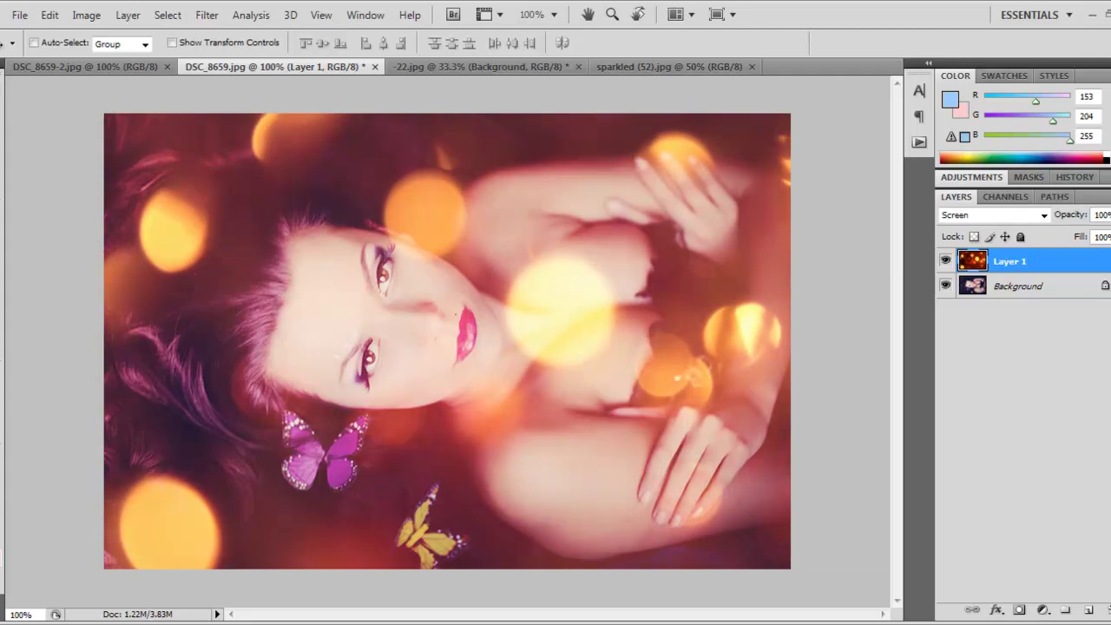
# Erase the bokeh over the woman's face with a 349 px soft eraser at 37% opacity
pyautogui.click(2, 298)
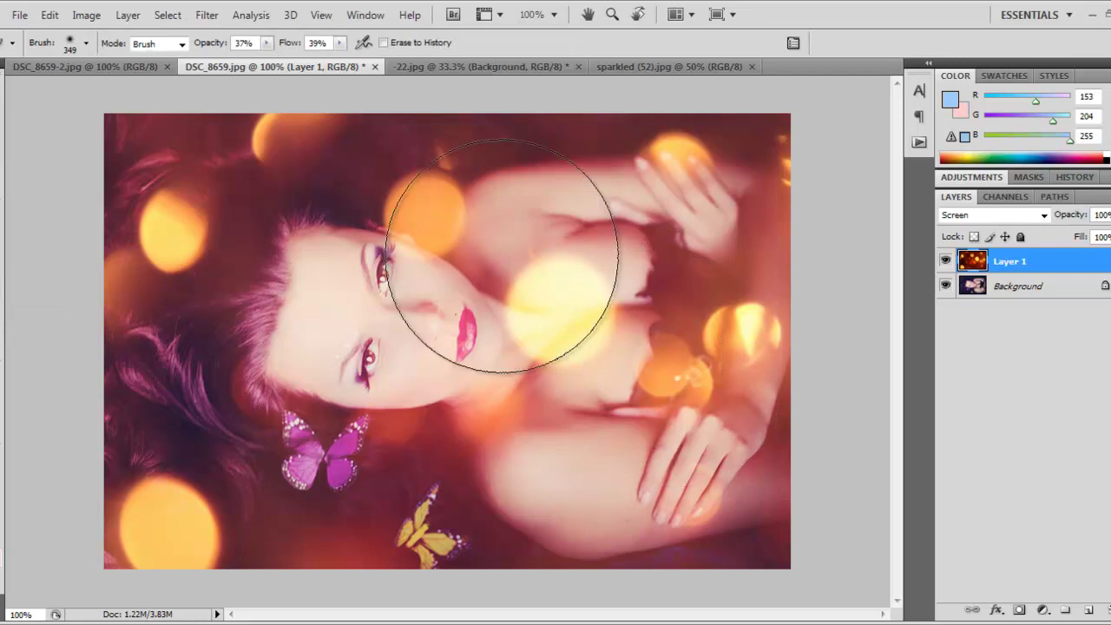
pyautogui.rightClick(373, 250)
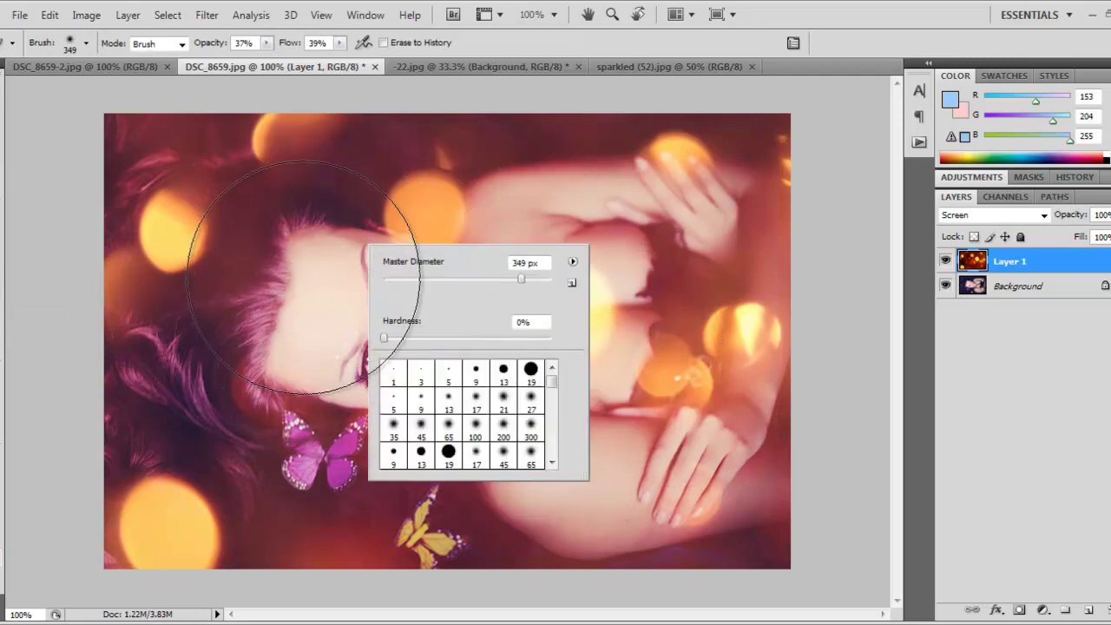
pyautogui.click(282, 69)
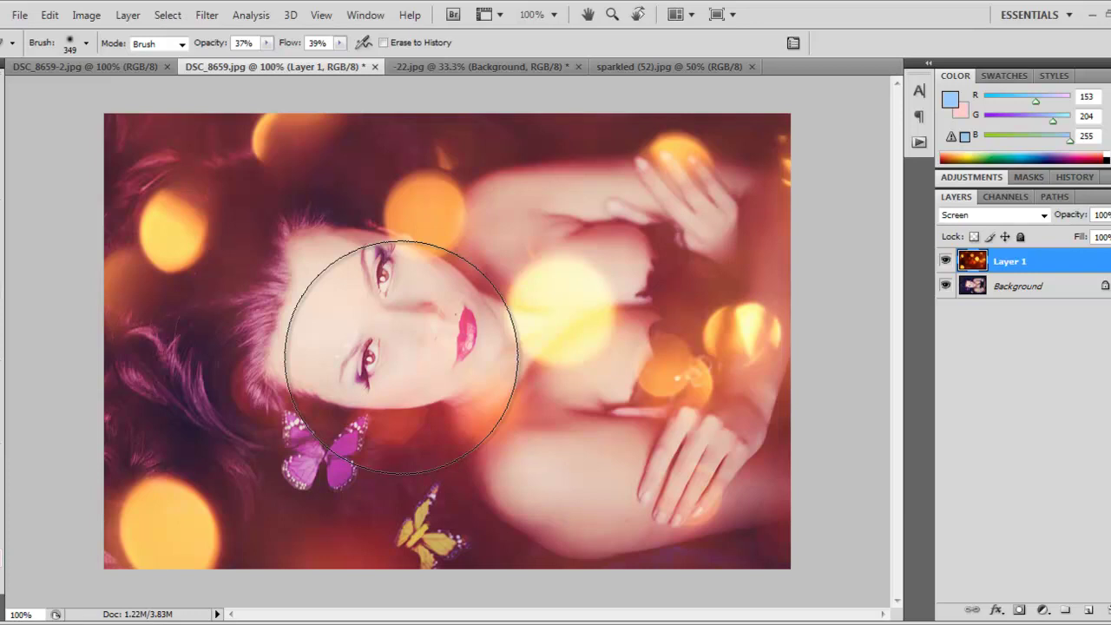
pyautogui.moveTo(402, 357)
pyautogui.mouseDown()
pyautogui.moveTo(379, 377)
pyautogui.moveTo(364, 337)
pyautogui.moveTo(300, 302)
pyautogui.moveTo(370, 315)
pyautogui.moveTo(332, 340)
pyautogui.moveTo(338, 367)
pyautogui.moveTo(317, 328)
pyautogui.moveTo(329, 367)
pyautogui.moveTo(398, 396)
pyautogui.moveTo(433, 367)
pyautogui.moveTo(381, 336)
pyautogui.moveTo(388, 309)
pyautogui.moveTo(364, 314)
pyautogui.moveTo(381, 306)
pyautogui.moveTo(387, 352)
pyautogui.moveTo(388, 327)
pyautogui.moveTo(374, 395)
pyautogui.moveTo(465, 450)
pyautogui.moveTo(365, 408)
pyautogui.mouseUp()
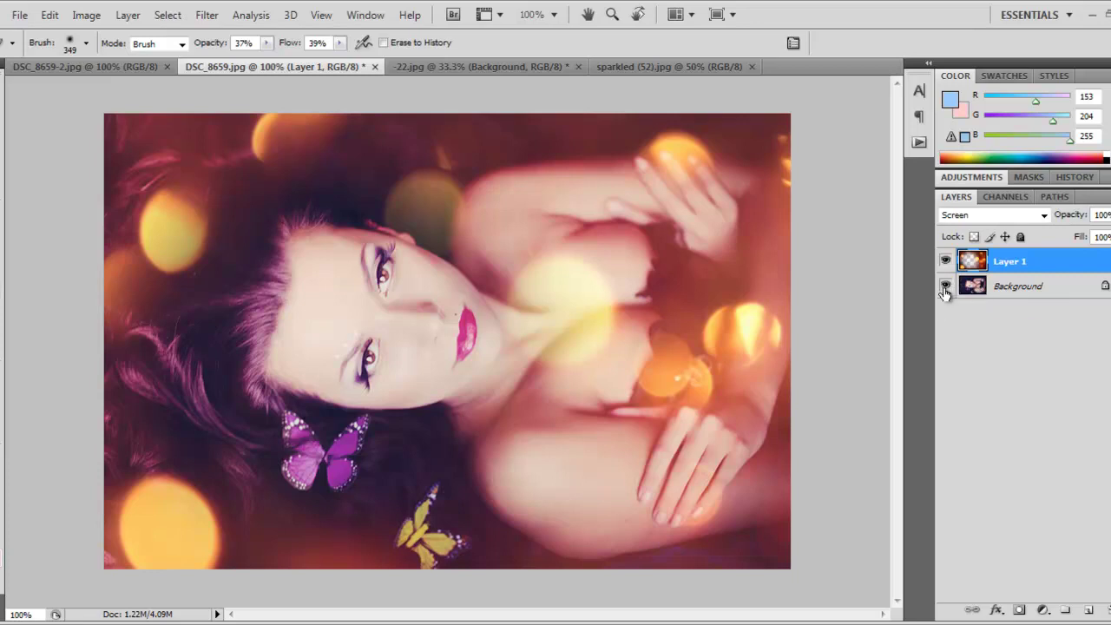
pyautogui.click(947, 288)
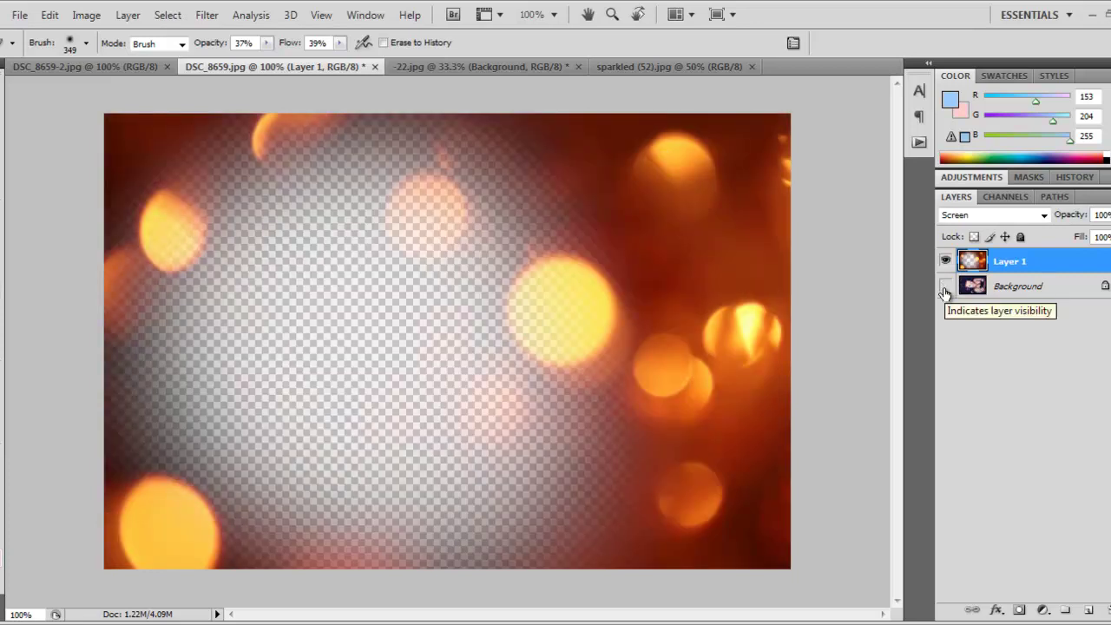
pyautogui.click(946, 288)
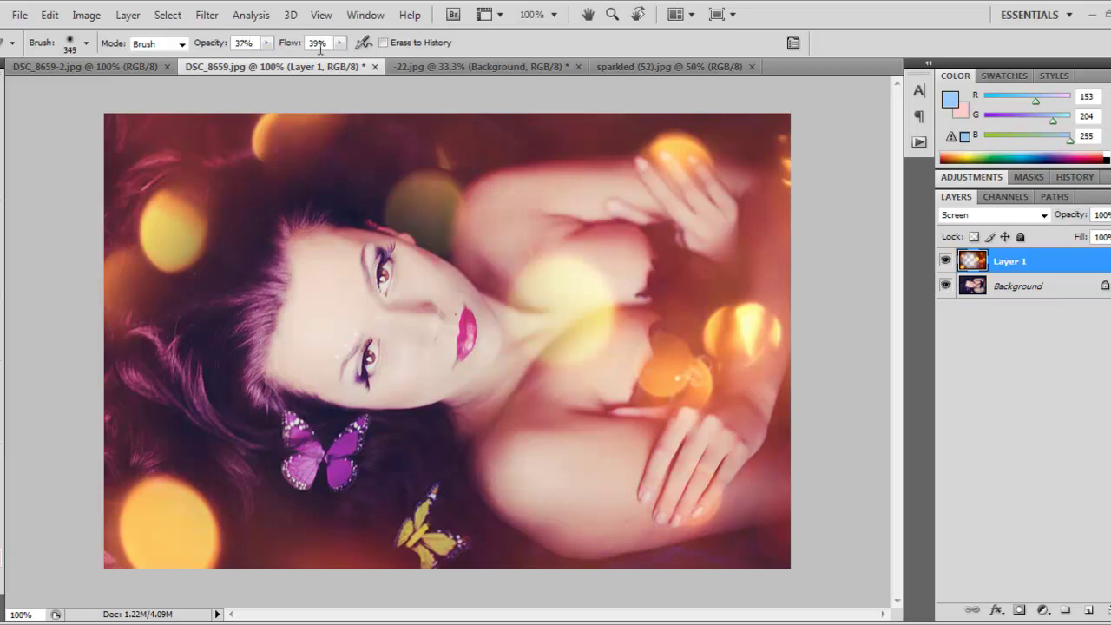
# Merge visible layers into one Background and reset colours to default black and white
pyautogui.rightClick(1020, 291)
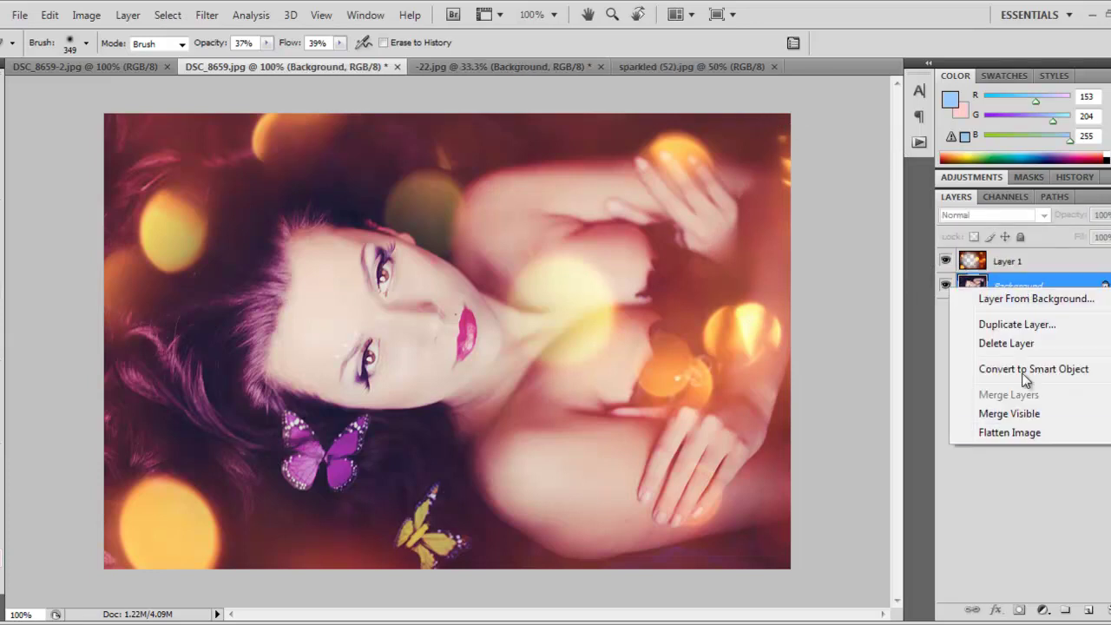
pyautogui.click(1021, 417)
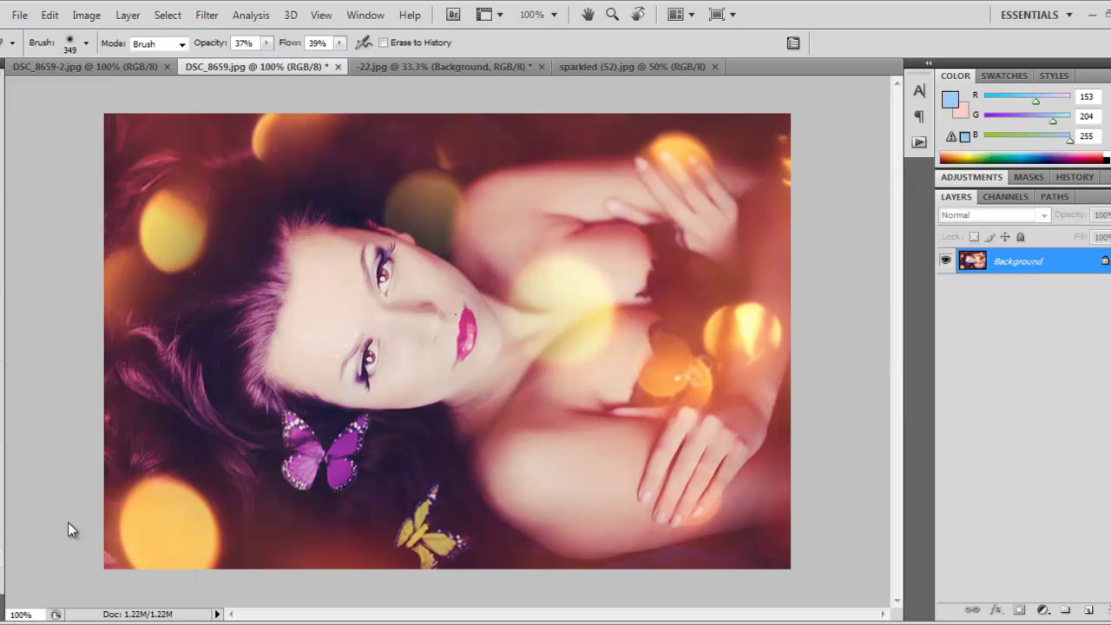
pyautogui.press('d')
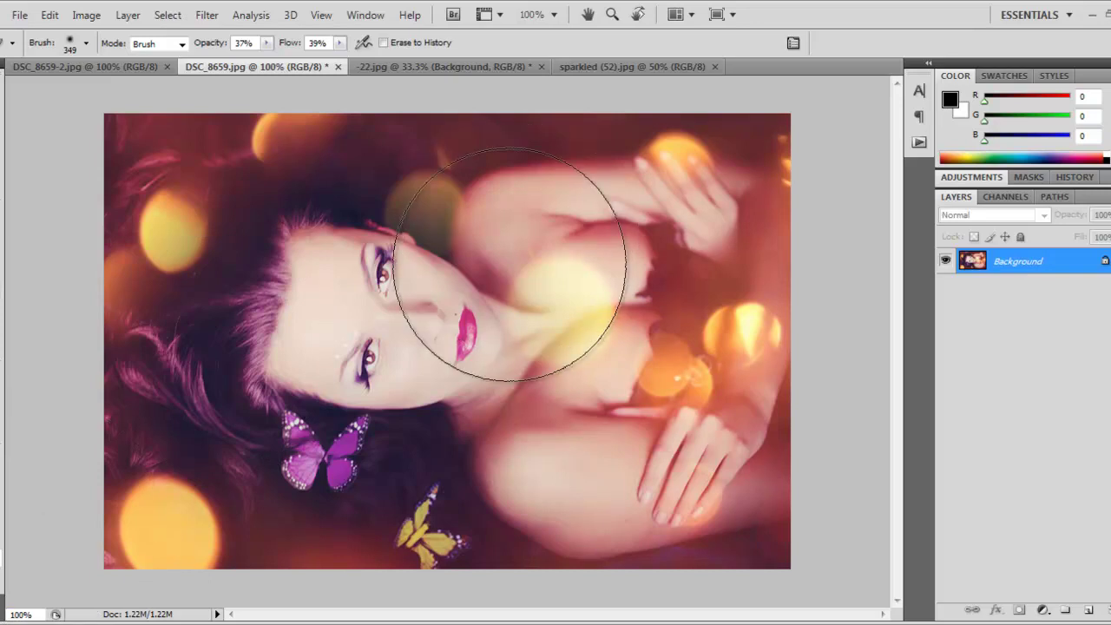
# Open Diffuse Glow and set Glow Amount 2, Graininess 4, Clear Amount 20
pyautogui.click(208, 16)
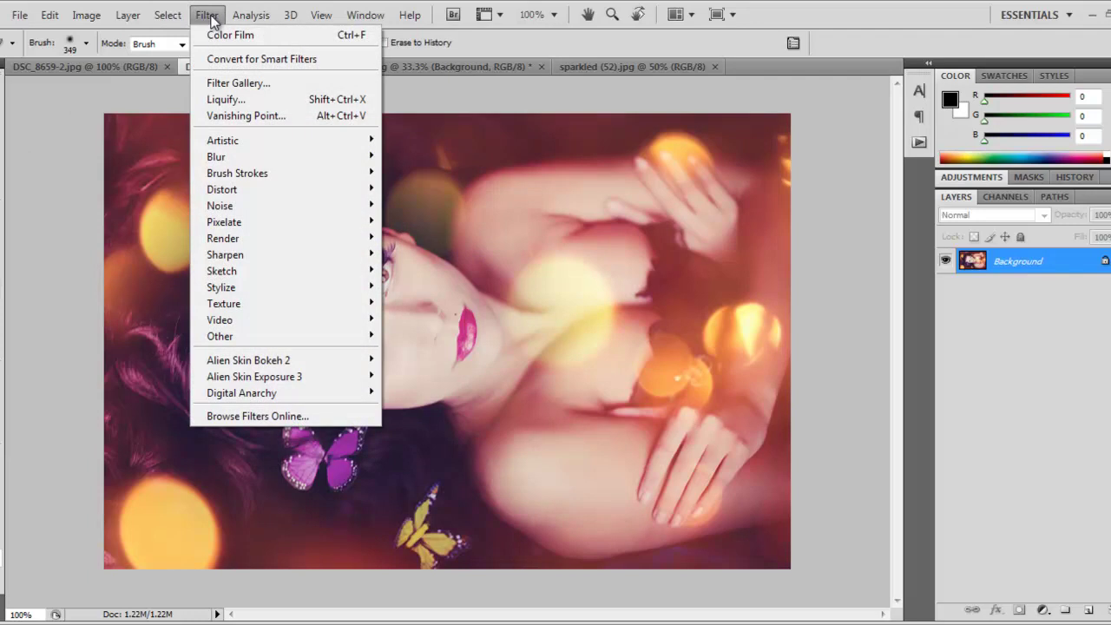
pyautogui.moveTo(282, 193)
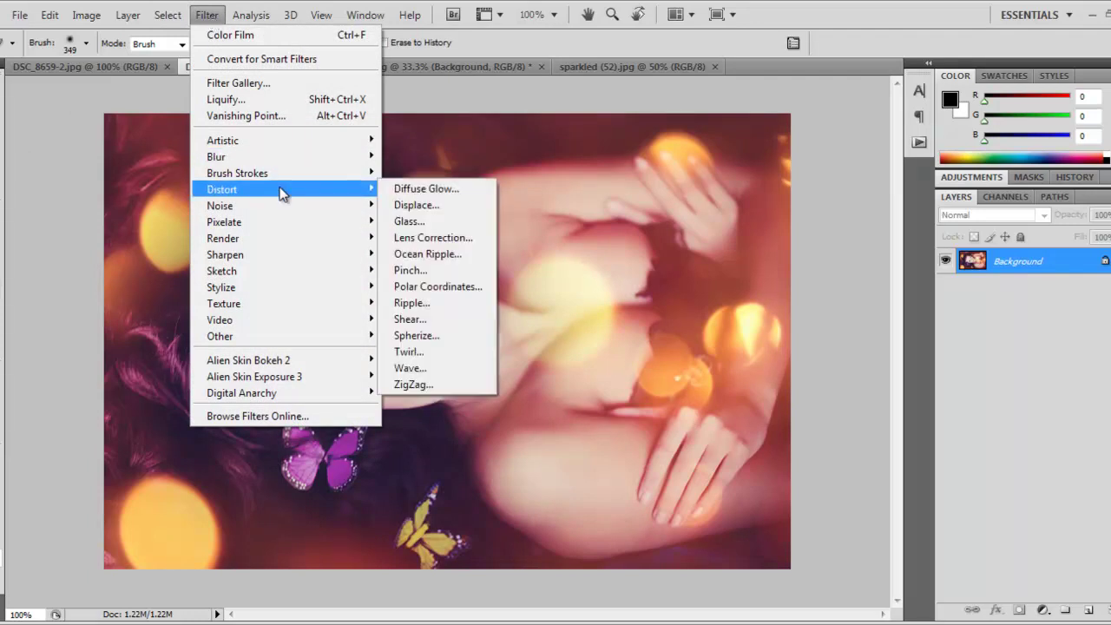
pyautogui.click(418, 187)
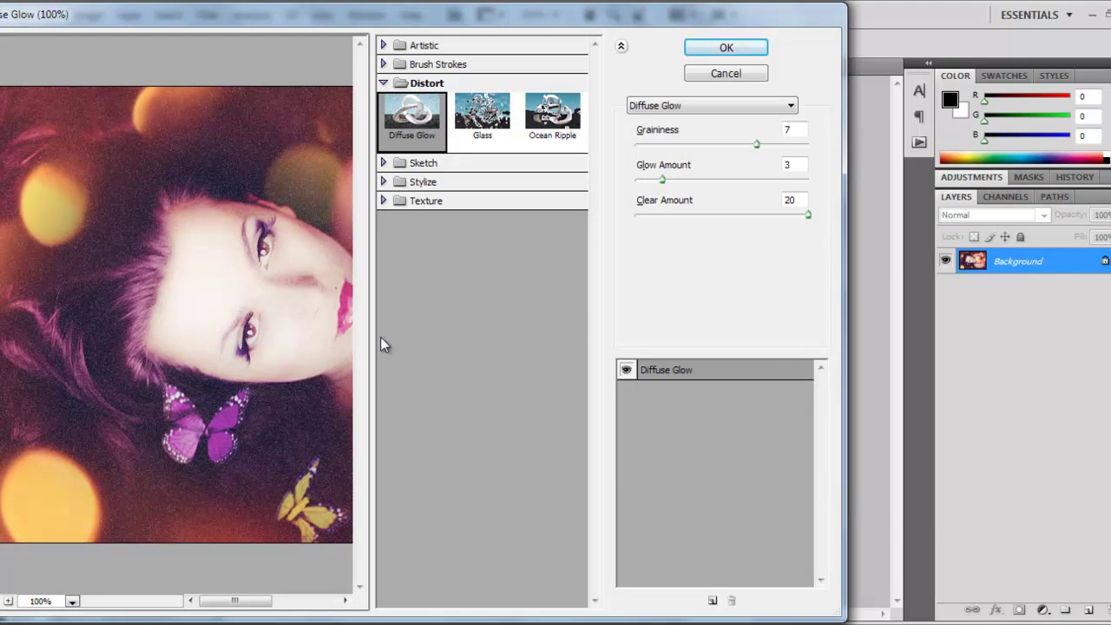
pyautogui.moveTo(358, 23); pyautogui.dragTo(524, 21)
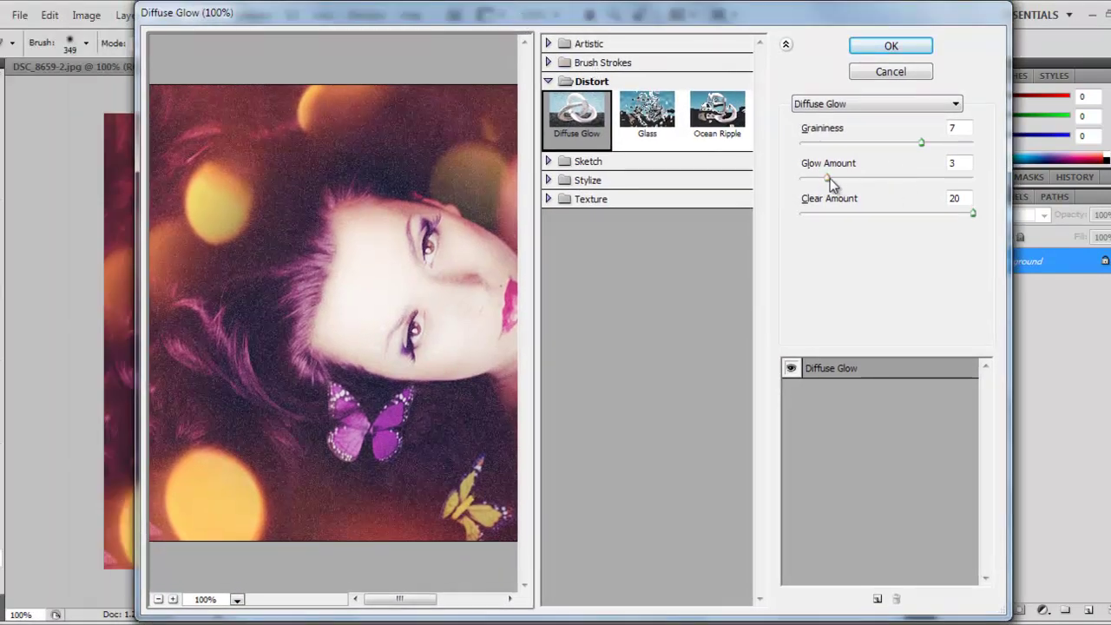
pyautogui.moveTo(828, 178)
pyautogui.mouseDown()
pyautogui.moveTo(801, 182)
pyautogui.moveTo(908, 186)
pyautogui.moveTo(799, 182)
pyautogui.moveTo(823, 185)
pyautogui.moveTo(806, 181)
pyautogui.moveTo(817, 193)
pyautogui.mouseUp()
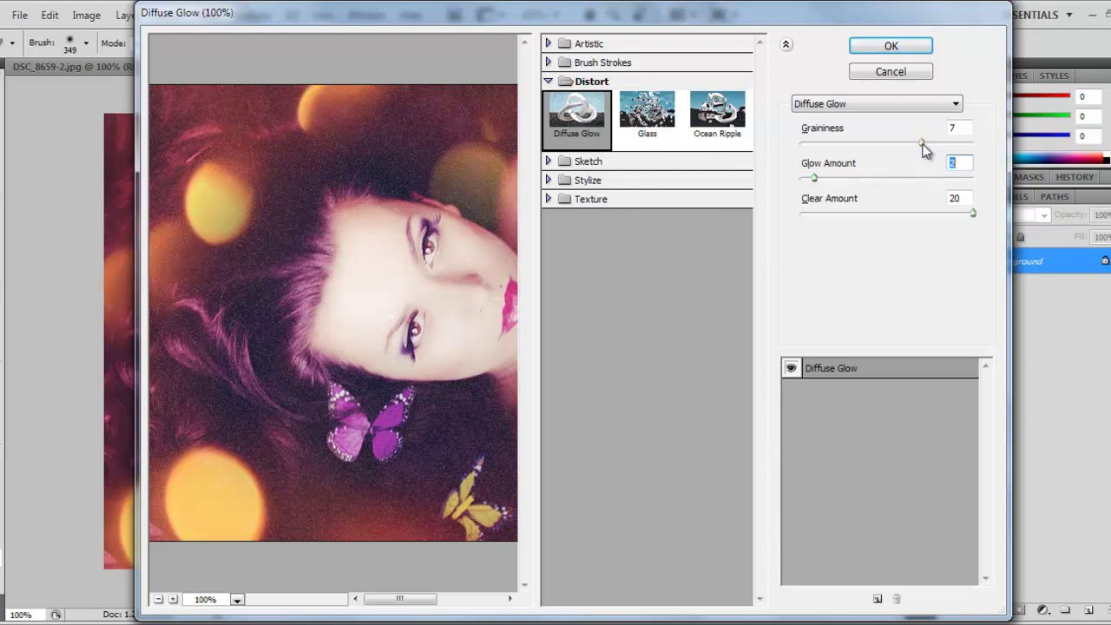
pyautogui.moveTo(926, 150); pyautogui.dragTo(873, 150)
pyautogui.moveTo(857, 146); pyautogui.dragTo(866, 152)
# Apply the Diffuse Glow, then compare with DSC_8659-2.jpg and return to DSC_8659.jpg
pyautogui.click(873, 51)
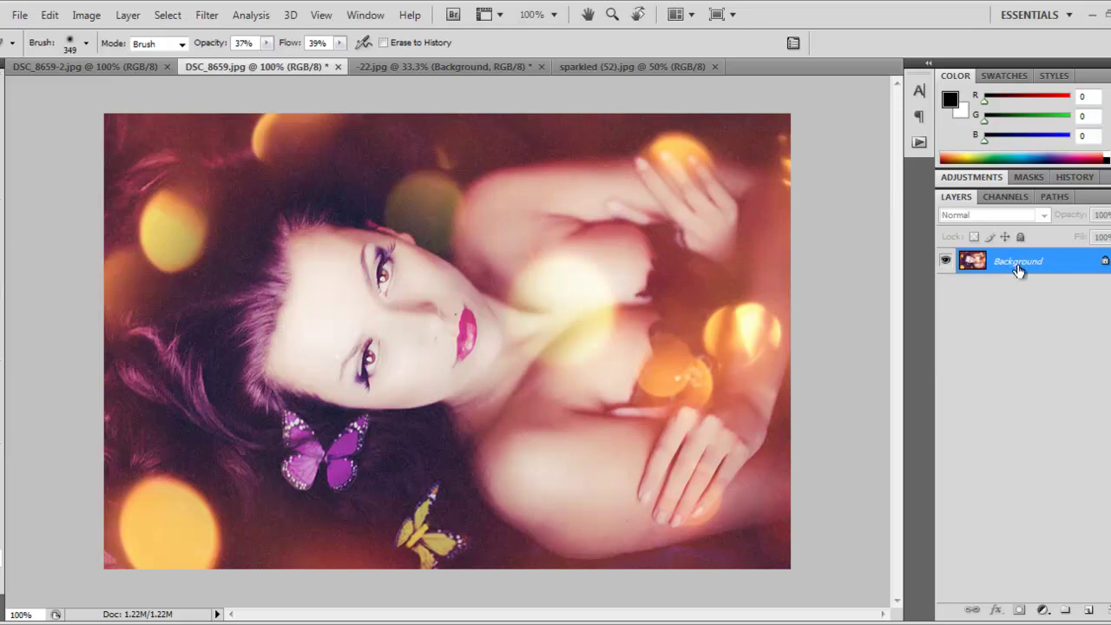
pyautogui.click(107, 66)
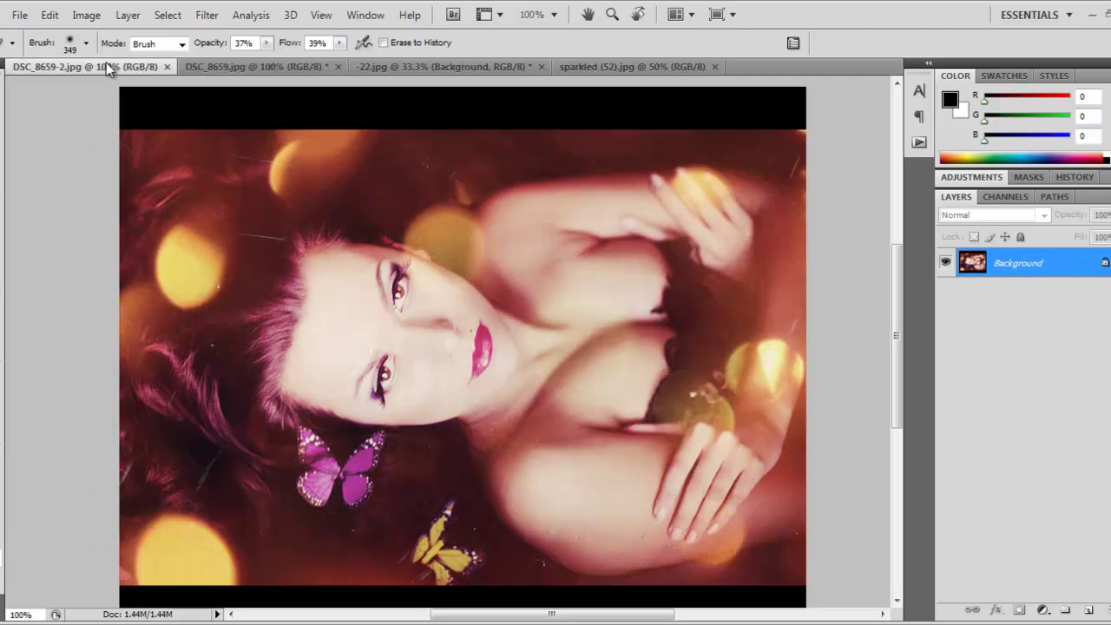
pyautogui.click(235, 67)
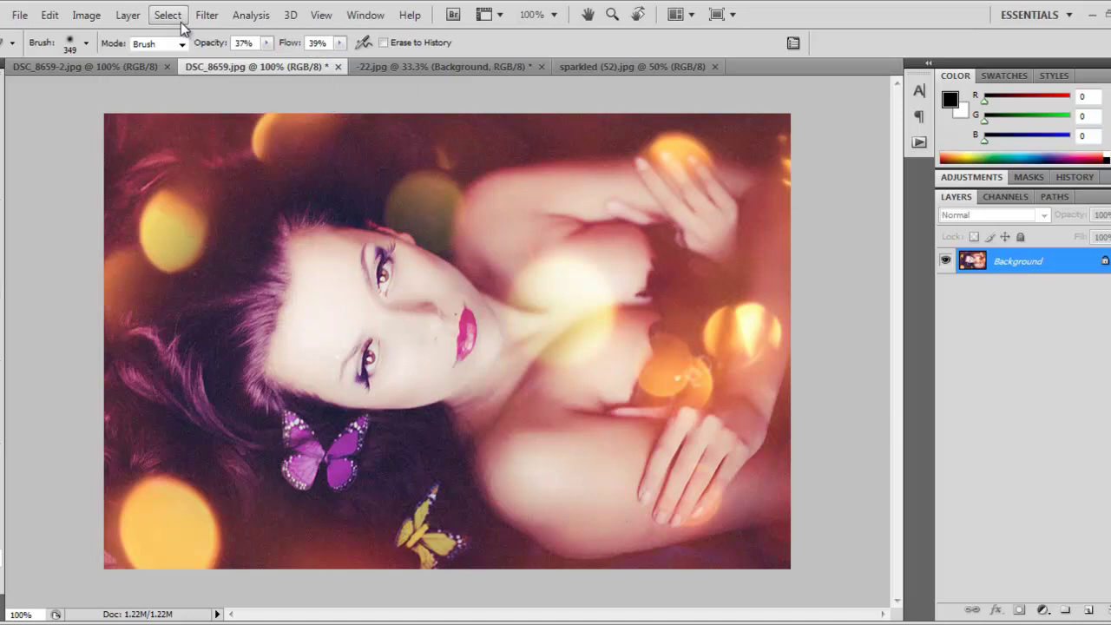
# Change the canvas height from 531 to 631 pixels, centred, with black extension
pyautogui.click(87, 15)
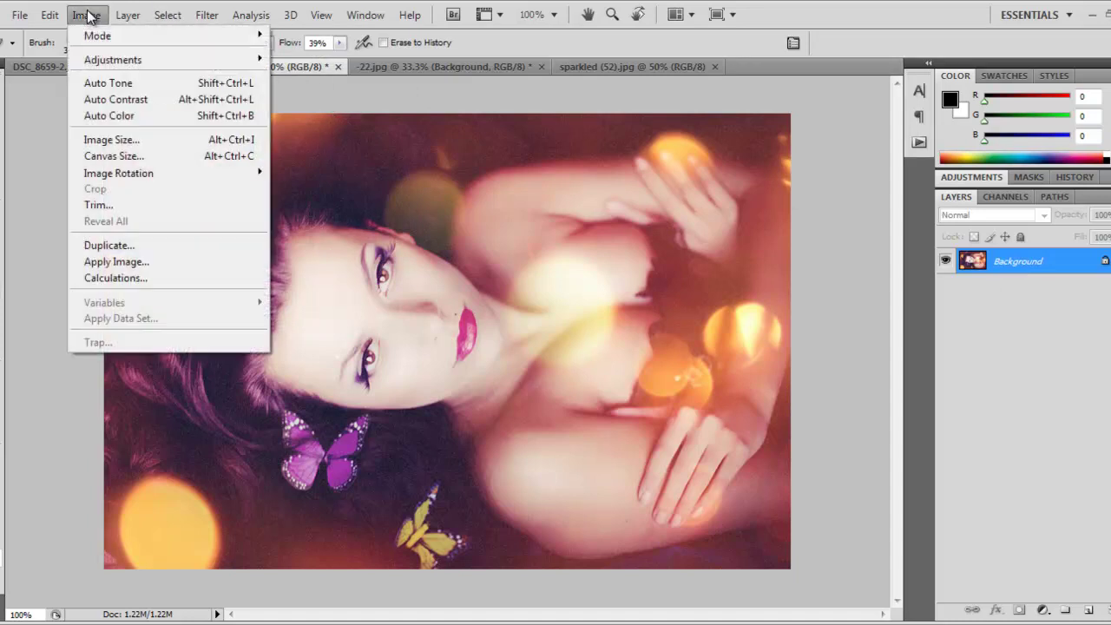
pyautogui.click(112, 156)
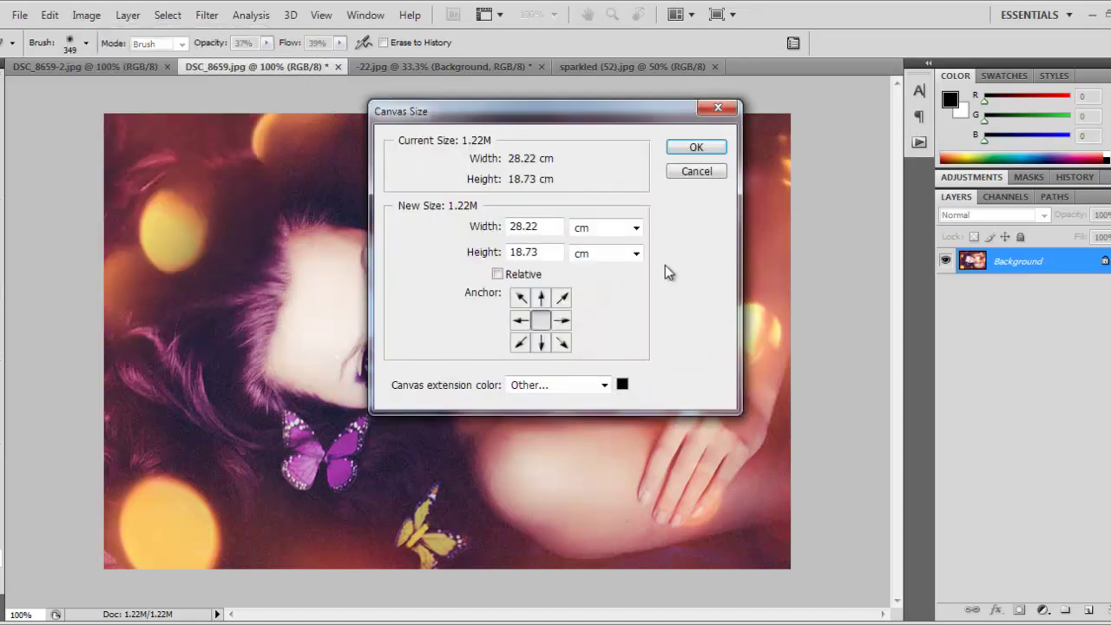
pyautogui.click(621, 255)
pyautogui.click(591, 284)
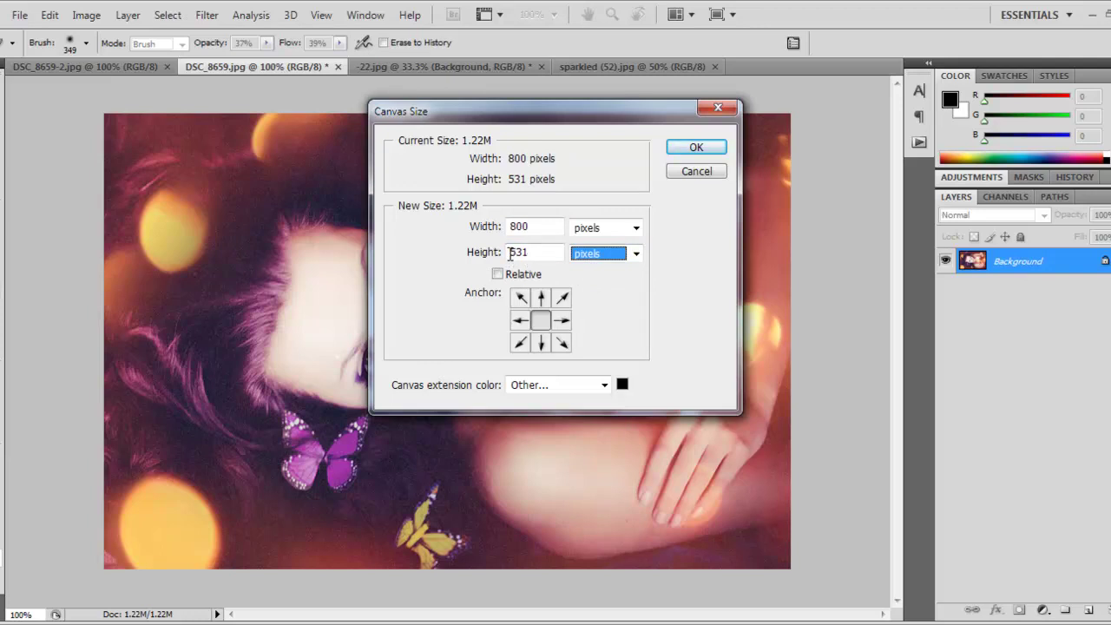
pyautogui.click(541, 322)
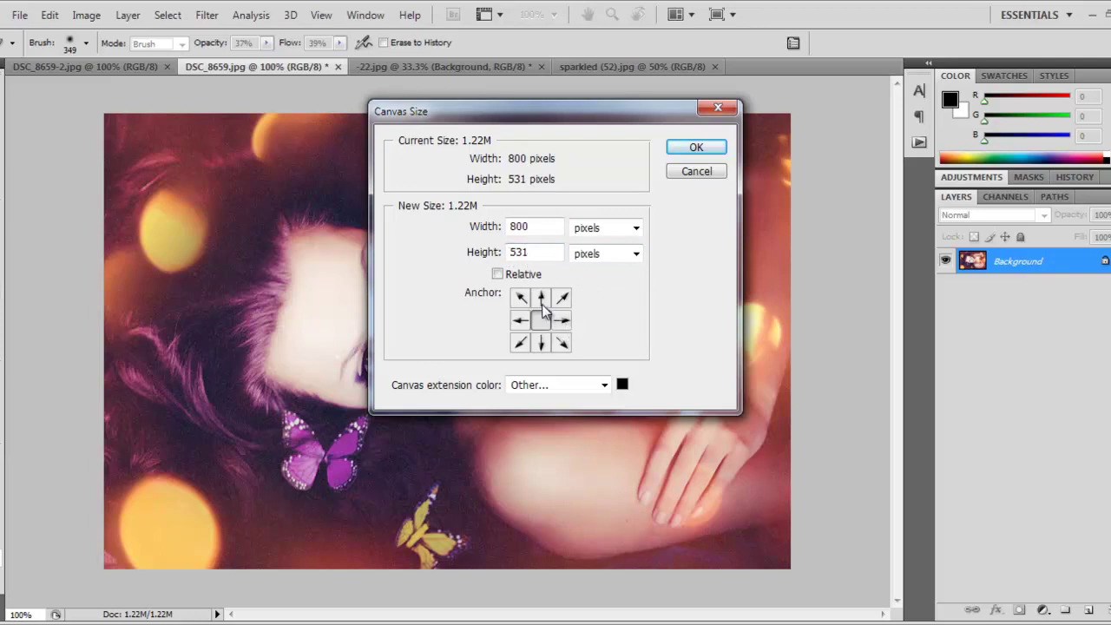
pyautogui.moveTo(517, 252); pyautogui.dragTo(502, 255)
pyautogui.write('6')
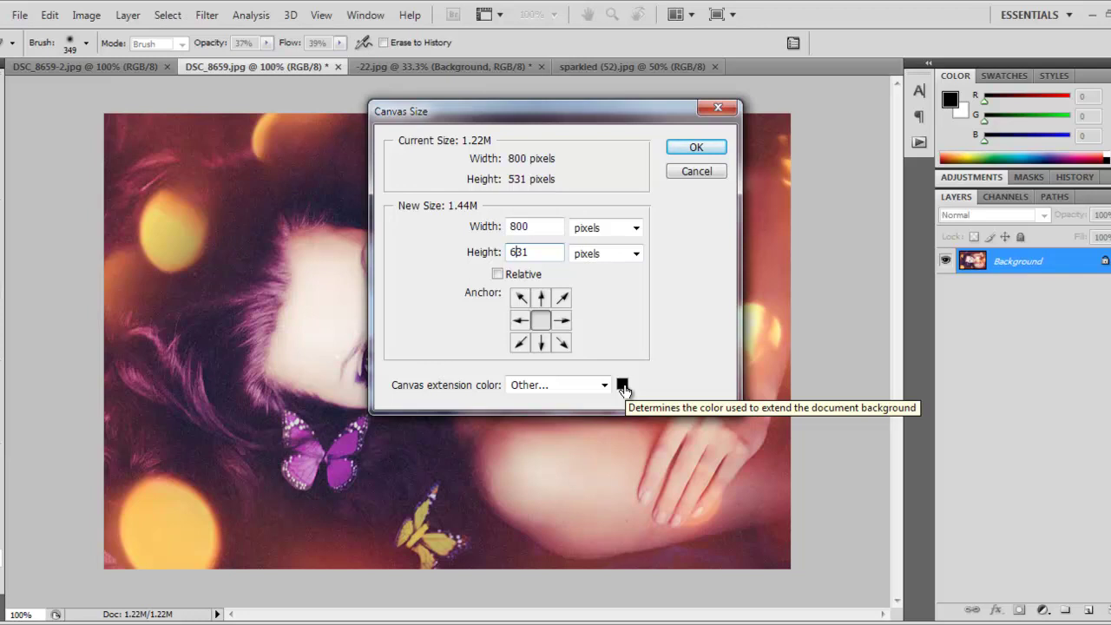
pyautogui.click(690, 149)
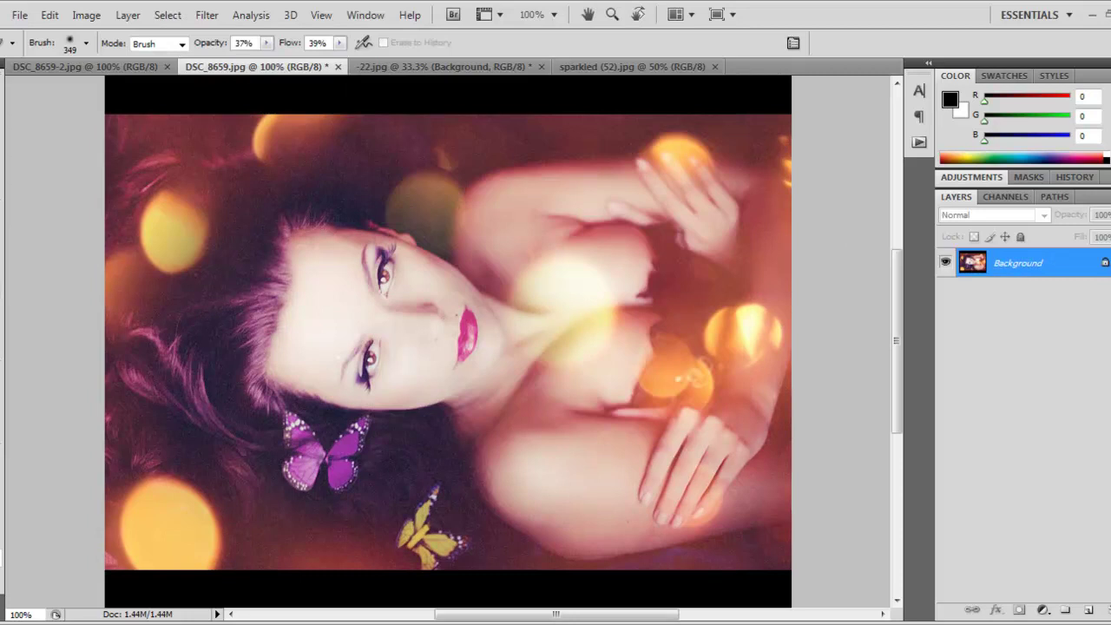
pyautogui.press('z')
pyautogui.rightClick(403, 357)
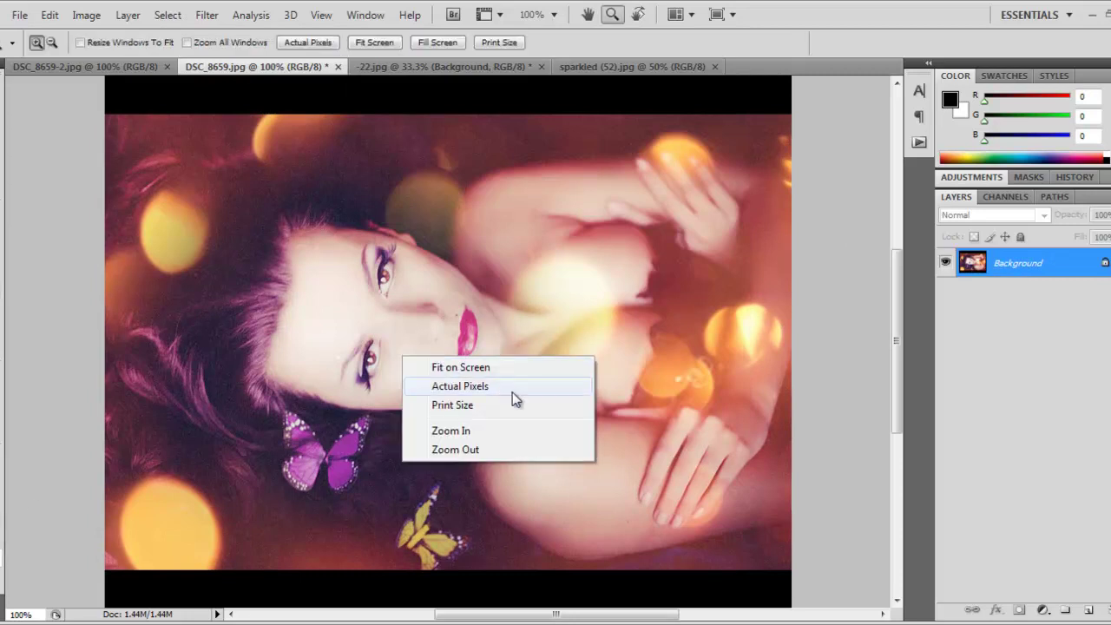
pyautogui.click(513, 391)
pyautogui.rightClick(439, 316)
pyautogui.click(454, 334)
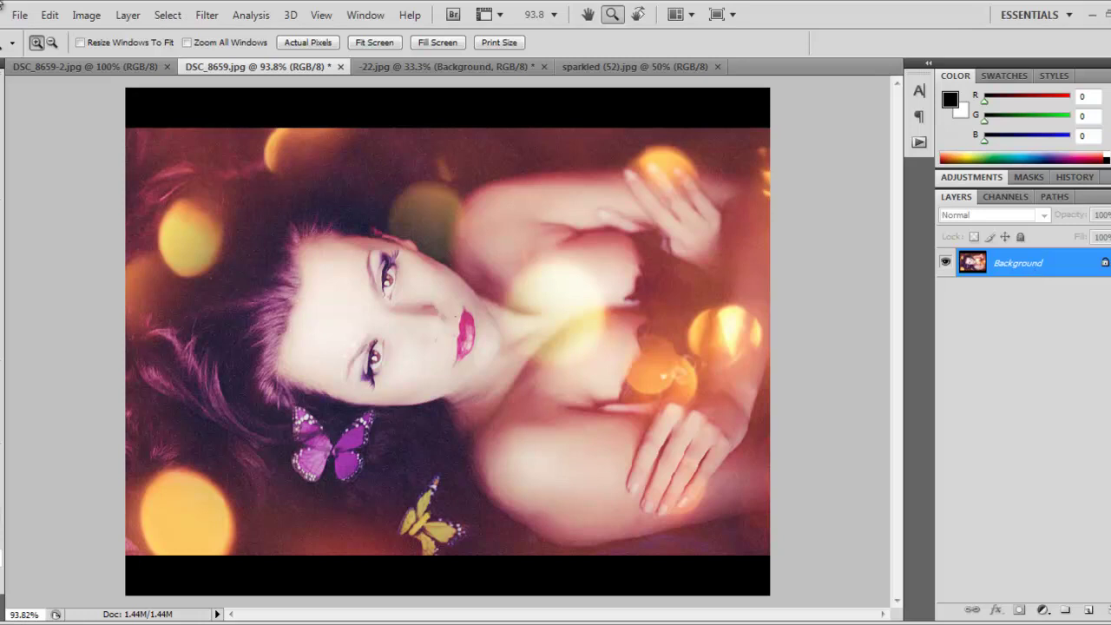
pyautogui.click(20, 15)
pyautogui.click(105, 300)
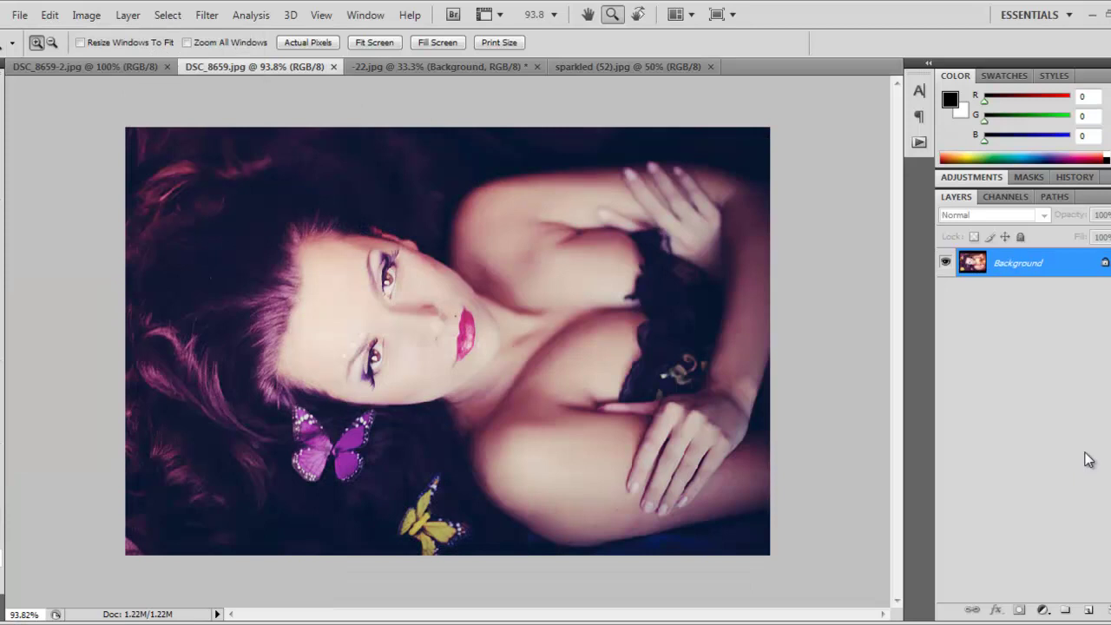
pyautogui.hotkey('ctrl', 'z')
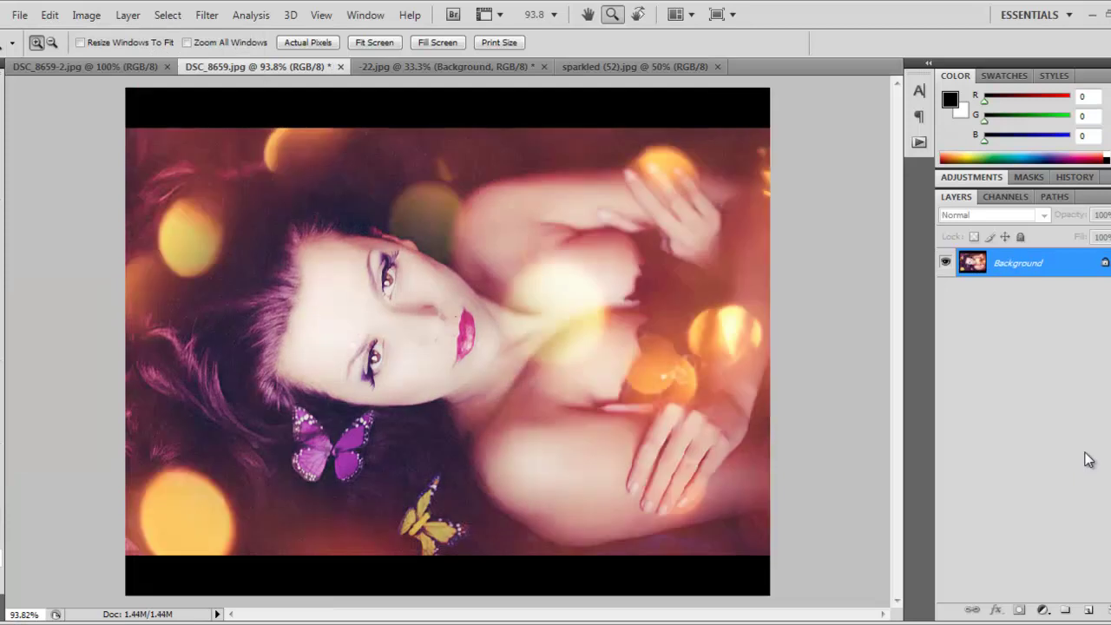
pyautogui.hotkey('ctrl', 'z')
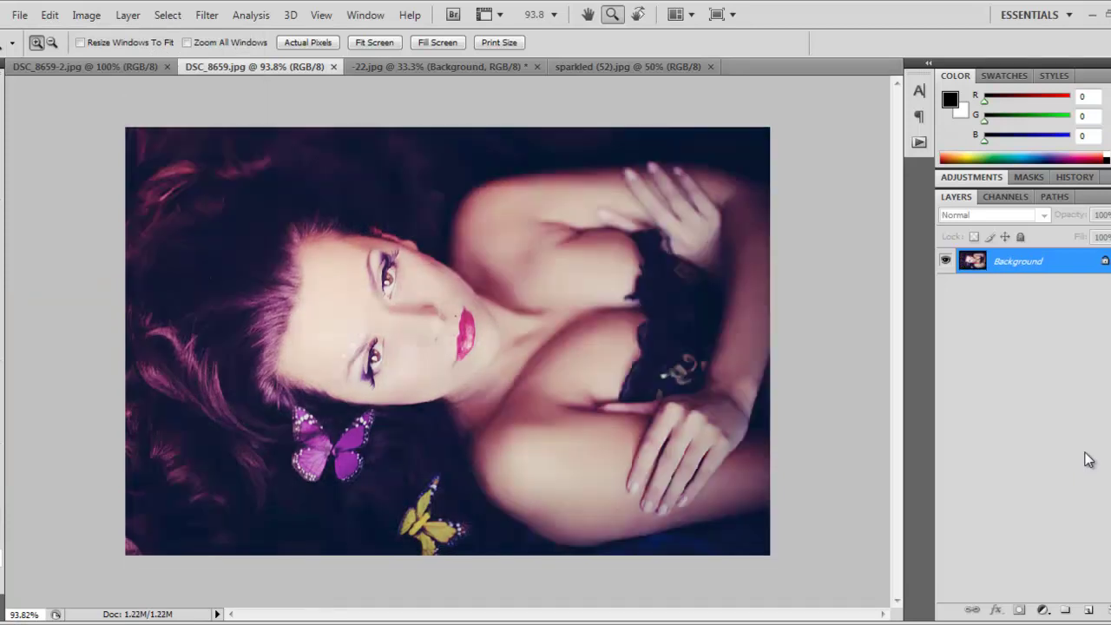
pyautogui.hotkey('ctrl', 'z')
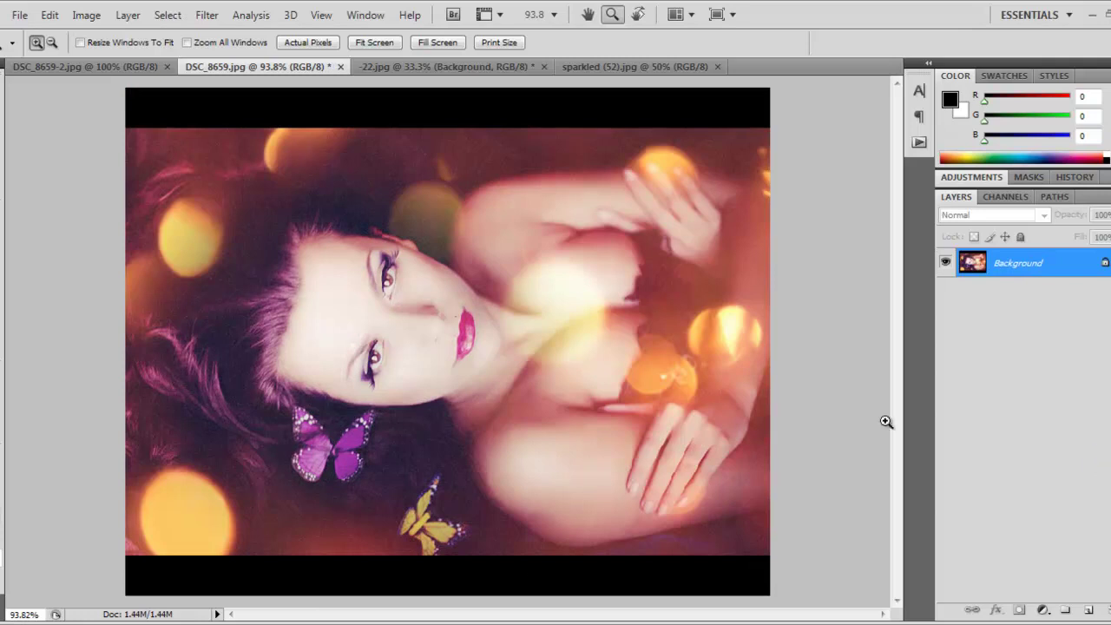